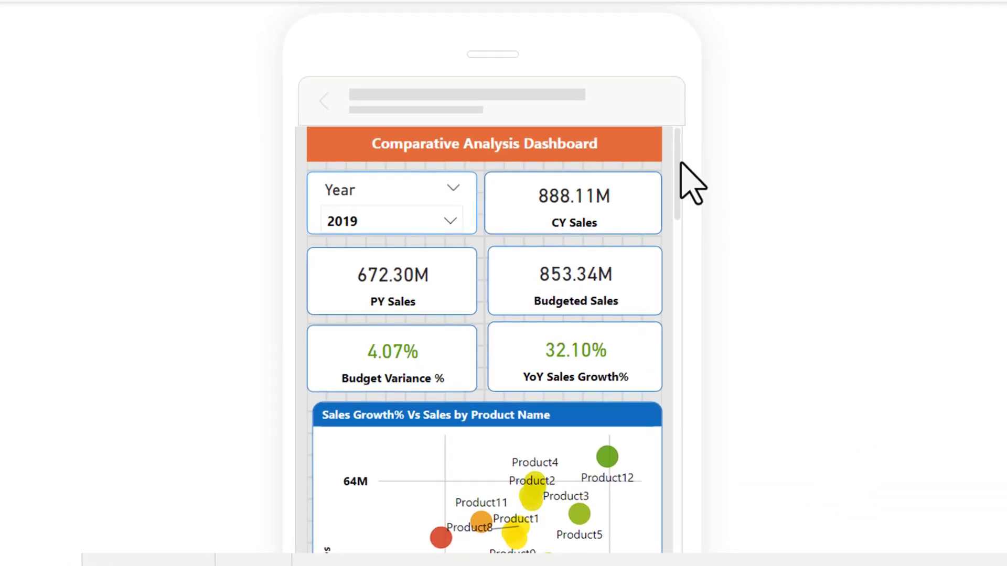
Return the Comparative Analysis Dashboard from phone layout to its desktop layout.
click(18, 533)
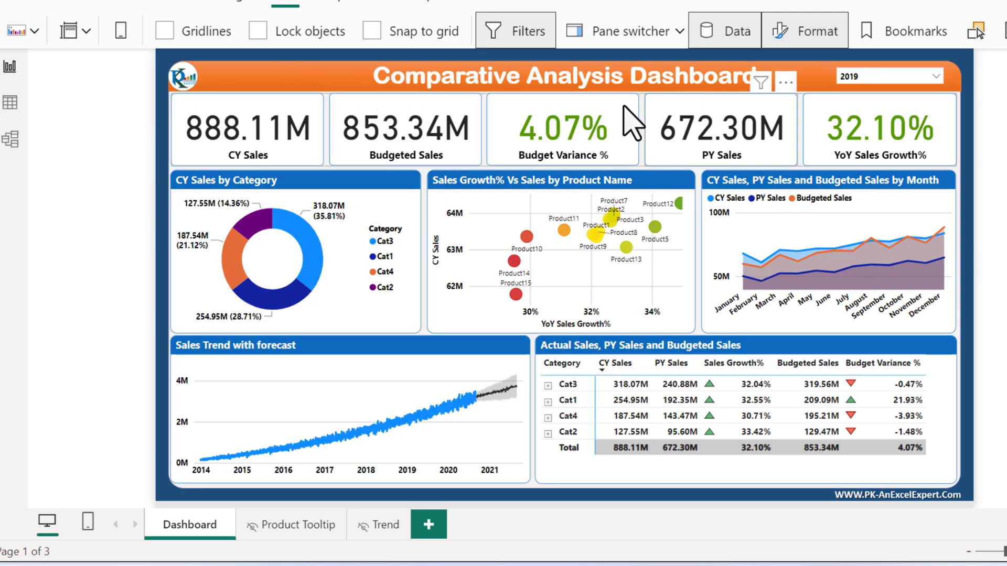
click(87, 522)
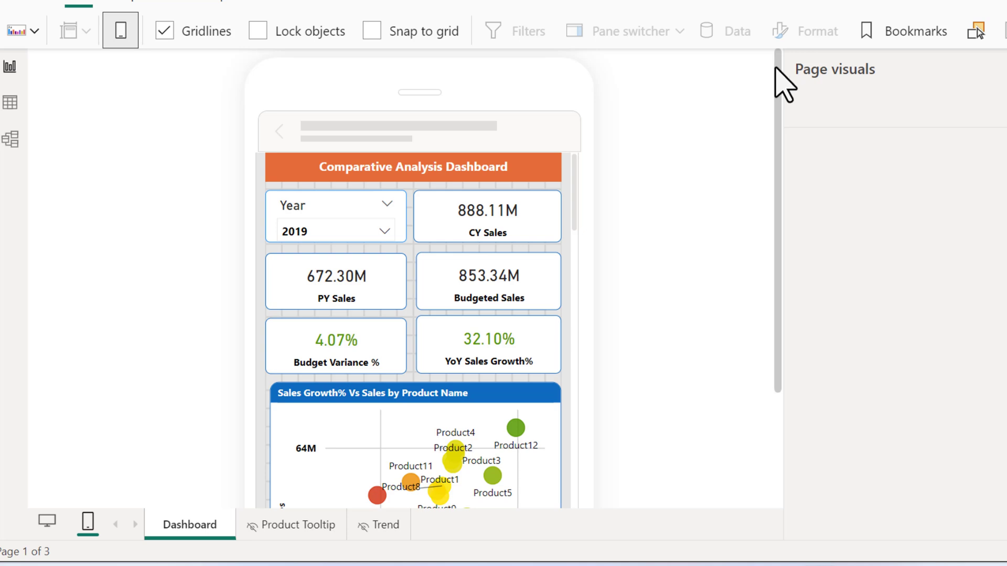
drag(779, 67, 781, 205)
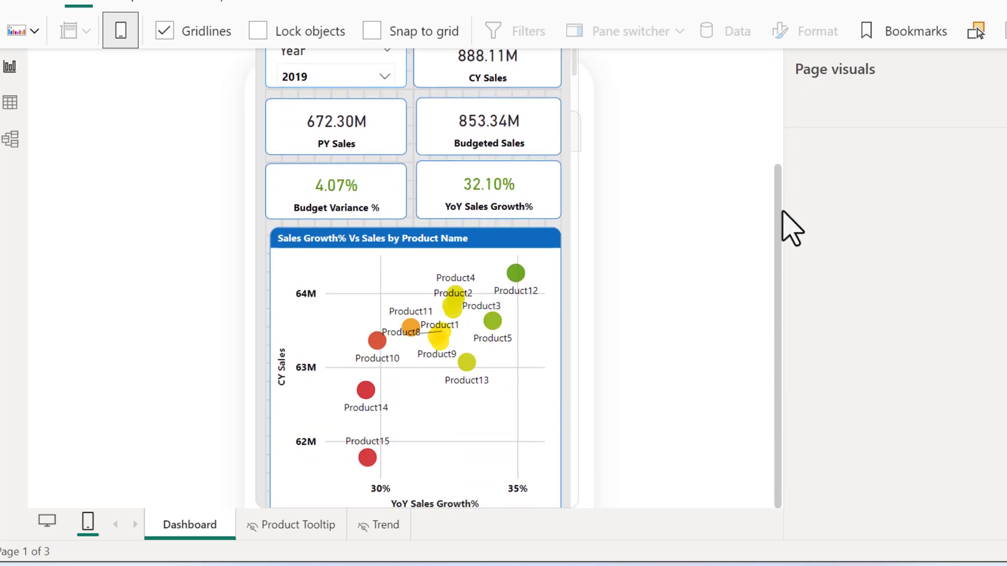
scroll(540, 236, down, 5)
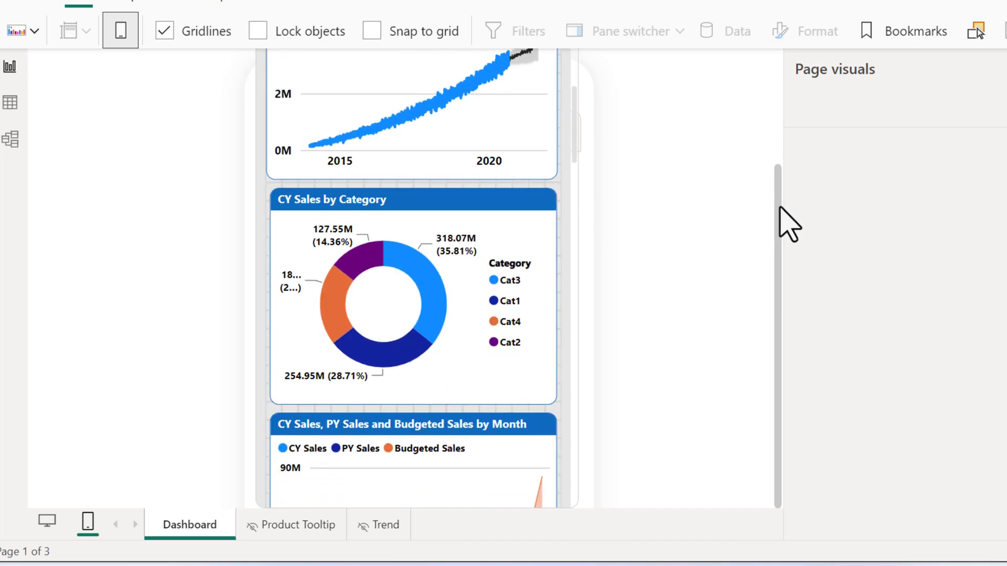
scroll(676, 93, up, 10)
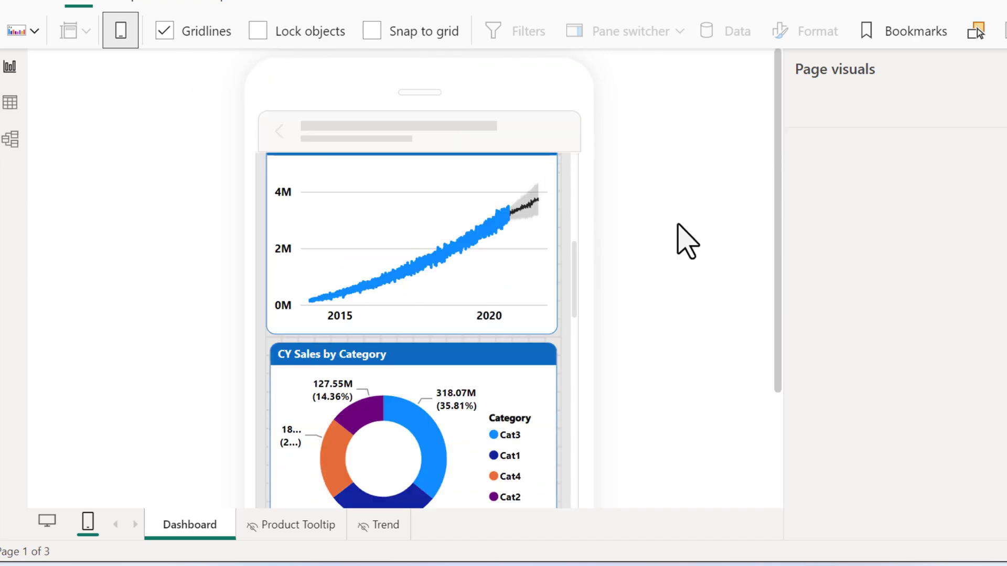
drag(574, 274, 575, 175)
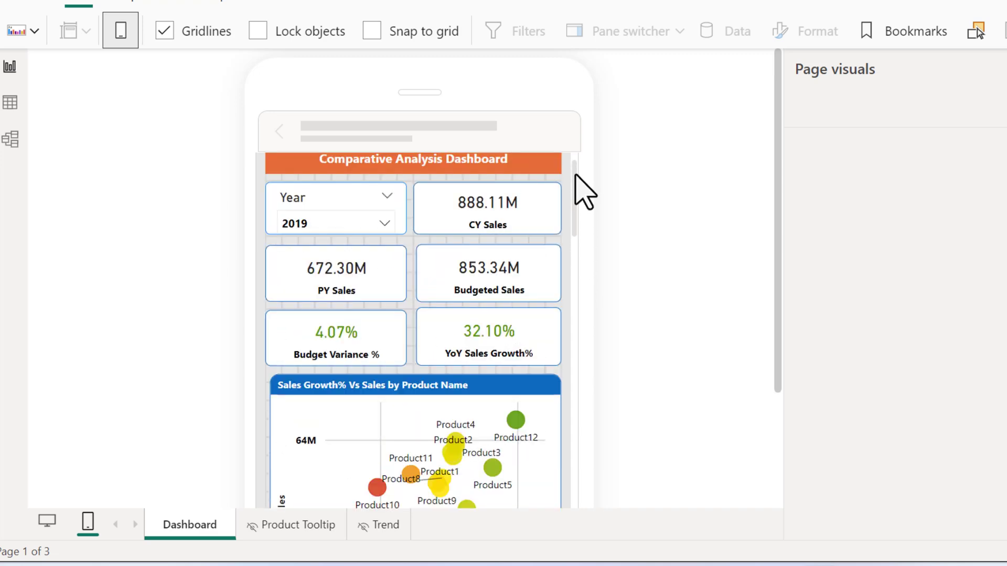
click(47, 520)
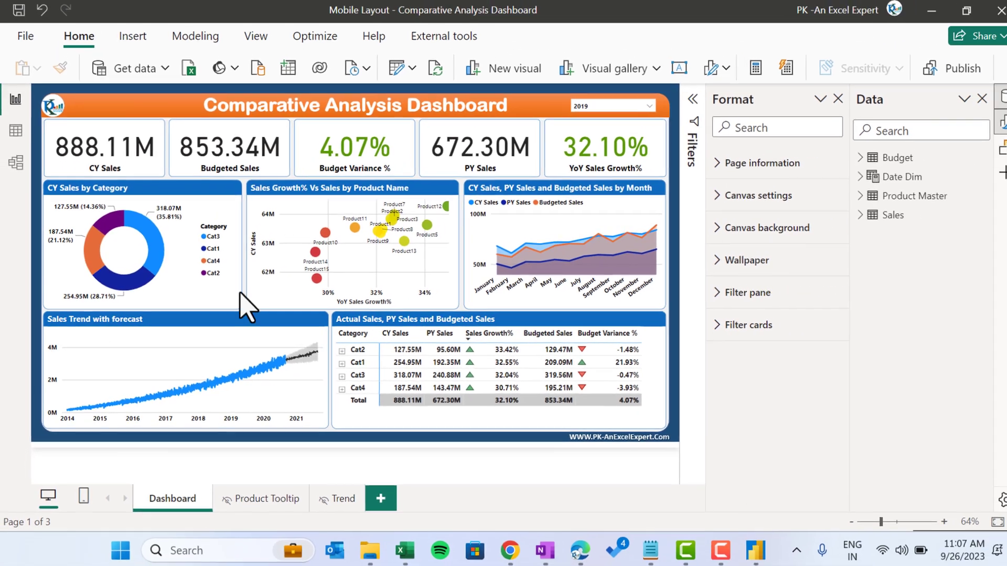
click(416, 5)
click(49, 73)
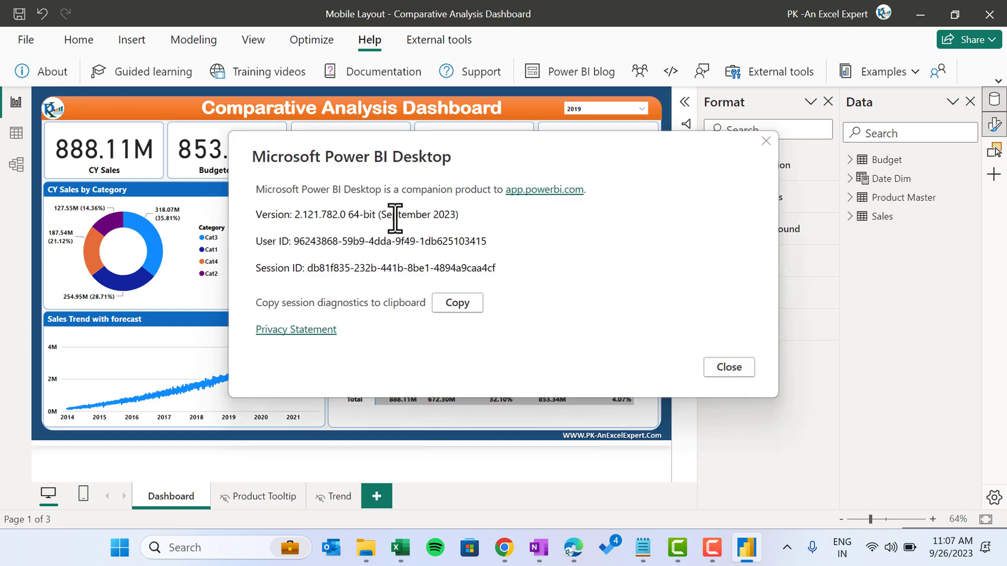
drag(390, 215, 464, 220)
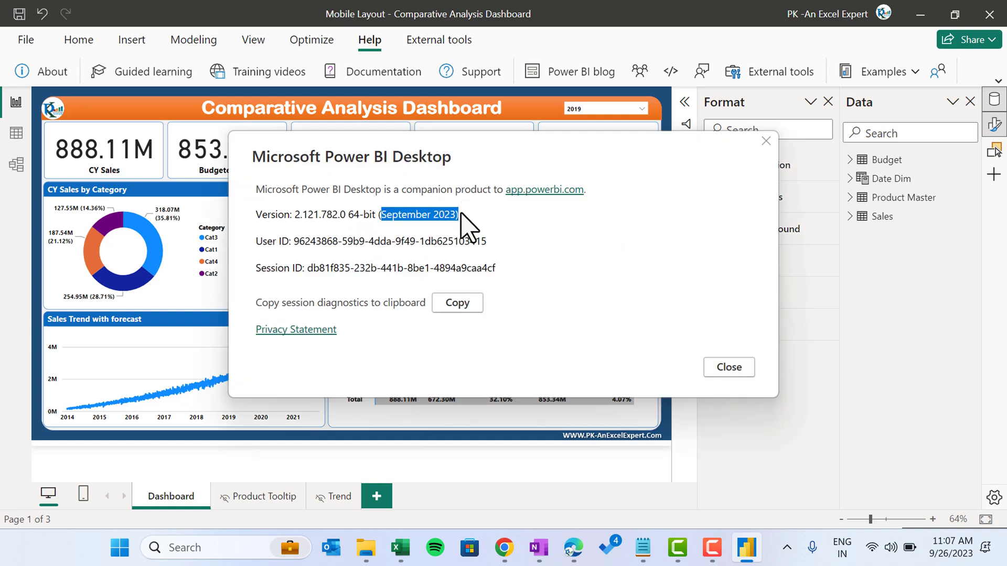
click(766, 140)
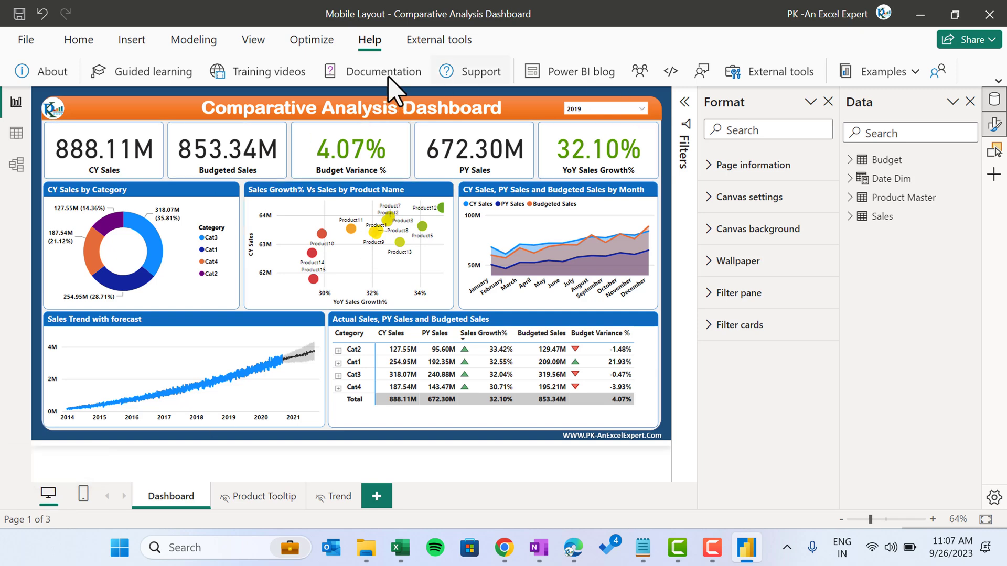
Close the Format pane and open the Dashboard page's mobile layout editor.
click(828, 101)
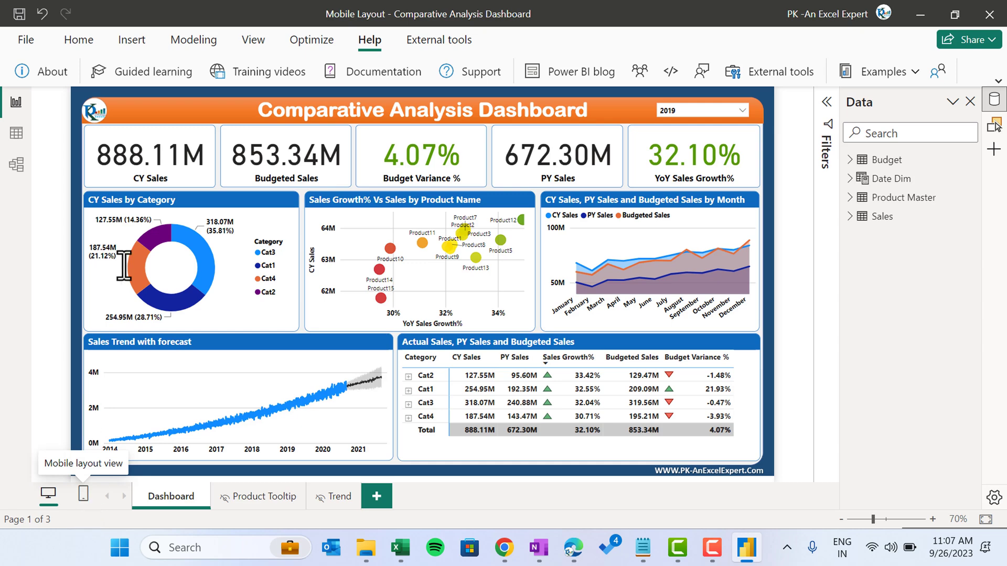
click(255, 41)
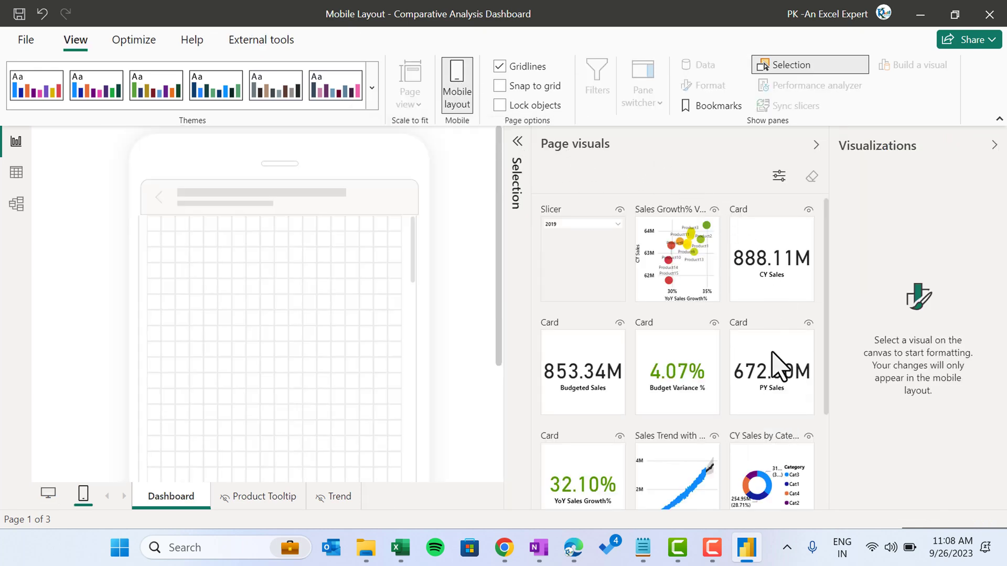
scroll(826, 238, down, 3)
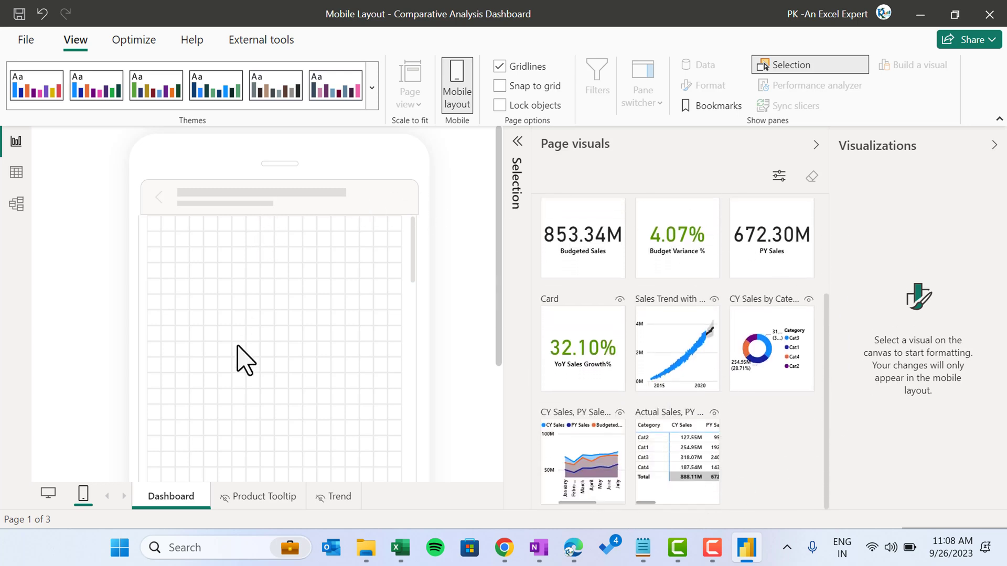
drag(826, 379, 842, 234)
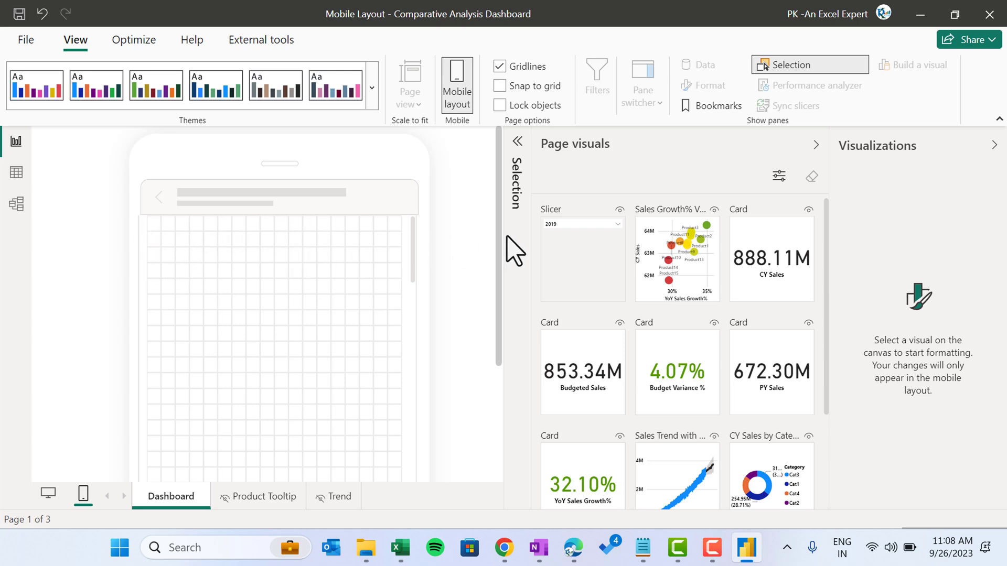
Place the 2019 year slicer and CY Sales card side by side, shortening both.
drag(404, 275, 261, 288)
drag(209, 328, 223, 280)
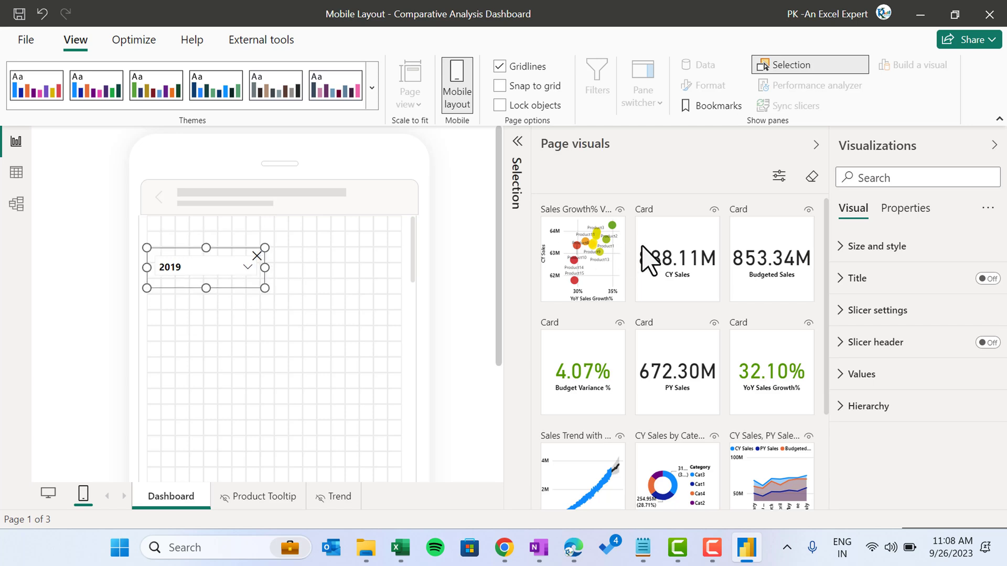
drag(692, 267, 401, 289)
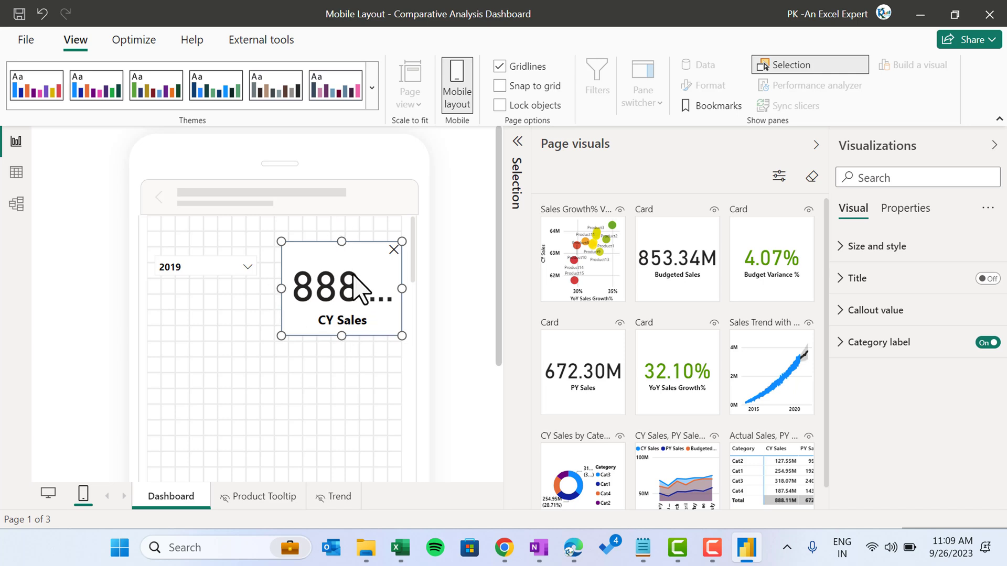
drag(345, 336, 334, 276)
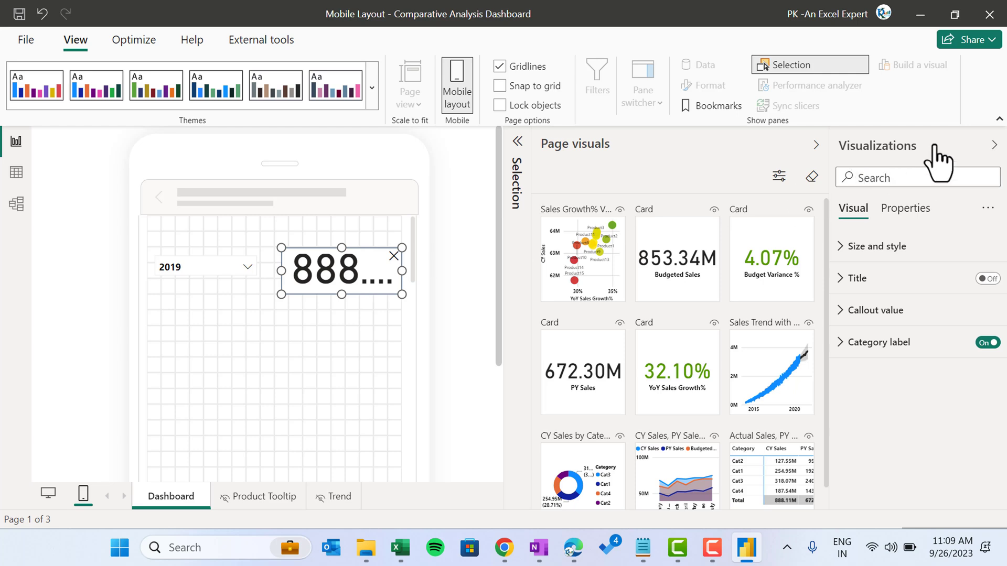
Set the CY Sales card's callout value font to 15 and category label font to 9.
click(884, 320)
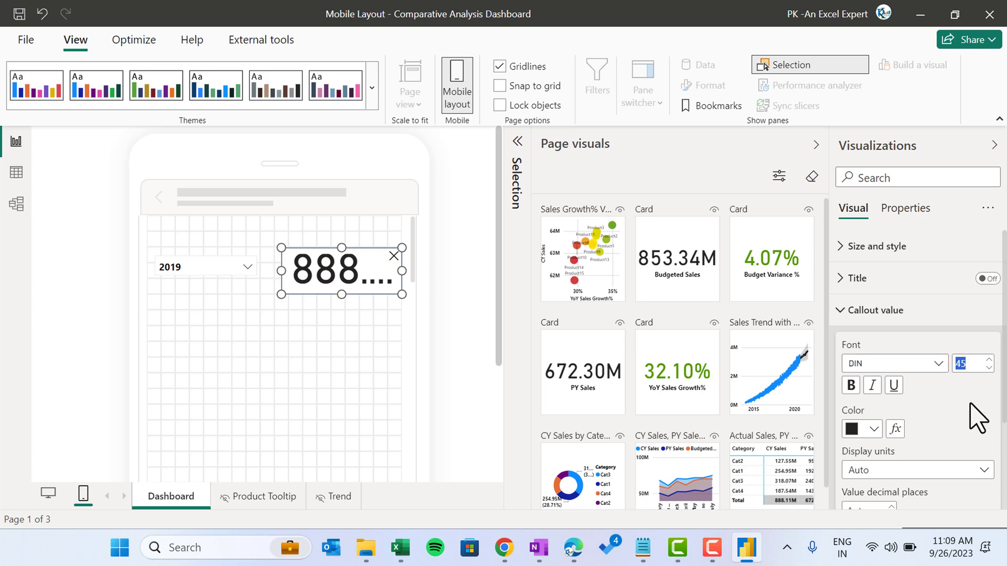
text(15)
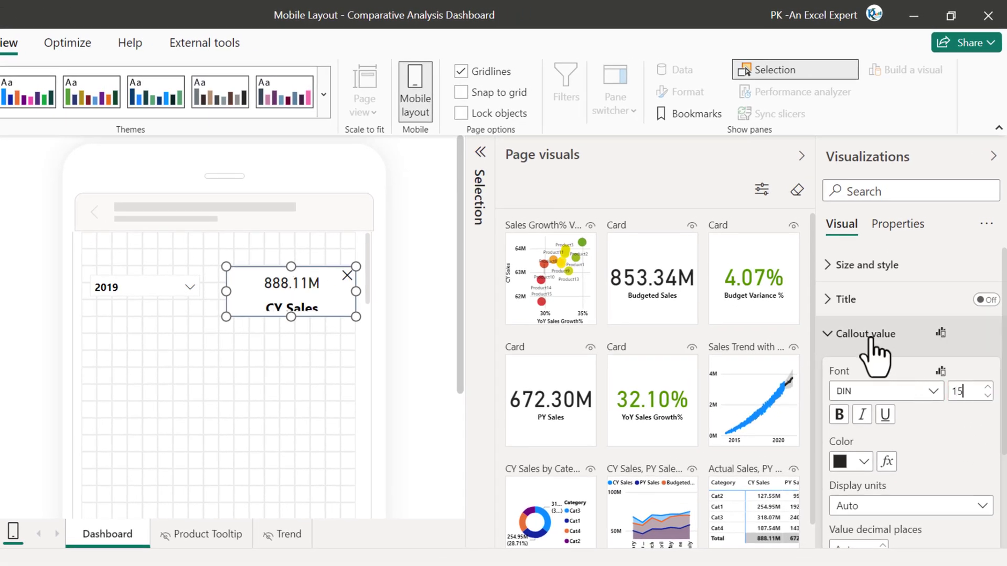
click(872, 338)
click(860, 371)
double_click(967, 431)
text(9)
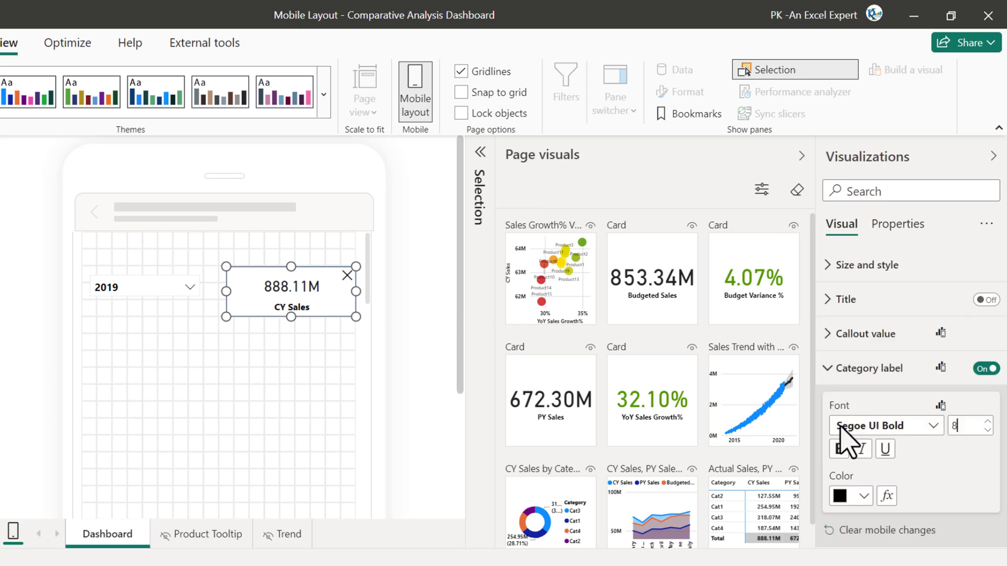
Check the resized CY Sales card, then select the 2019 slicer.
click(336, 348)
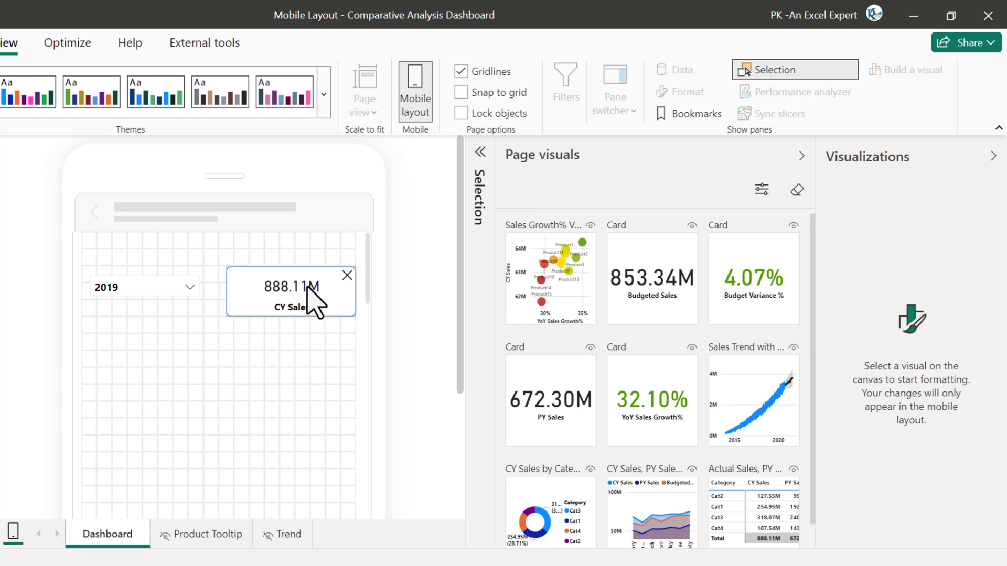
click(333, 307)
ctrl+click(247, 276)
click(150, 276)
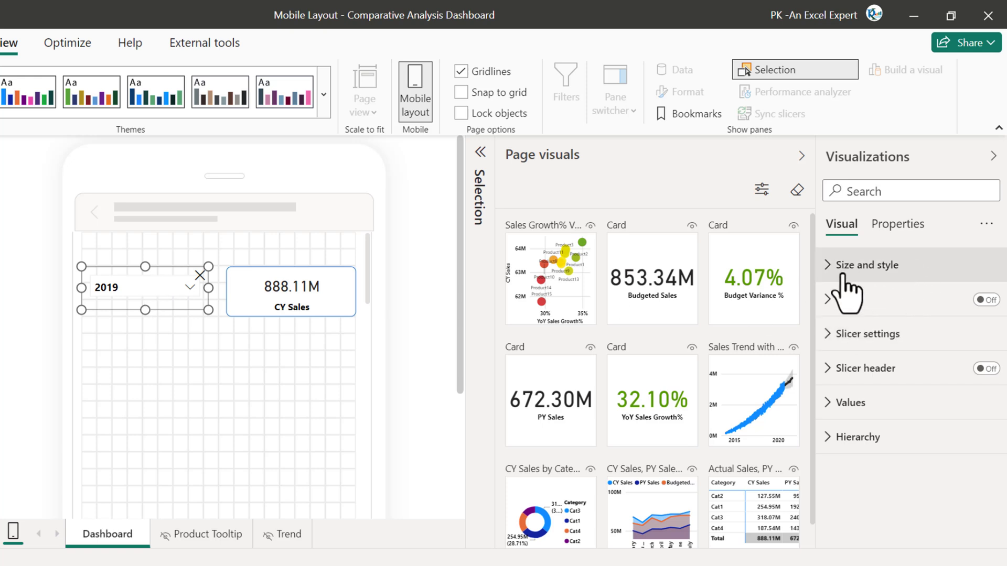
Turn on the background for the 2019 slicer.
click(874, 267)
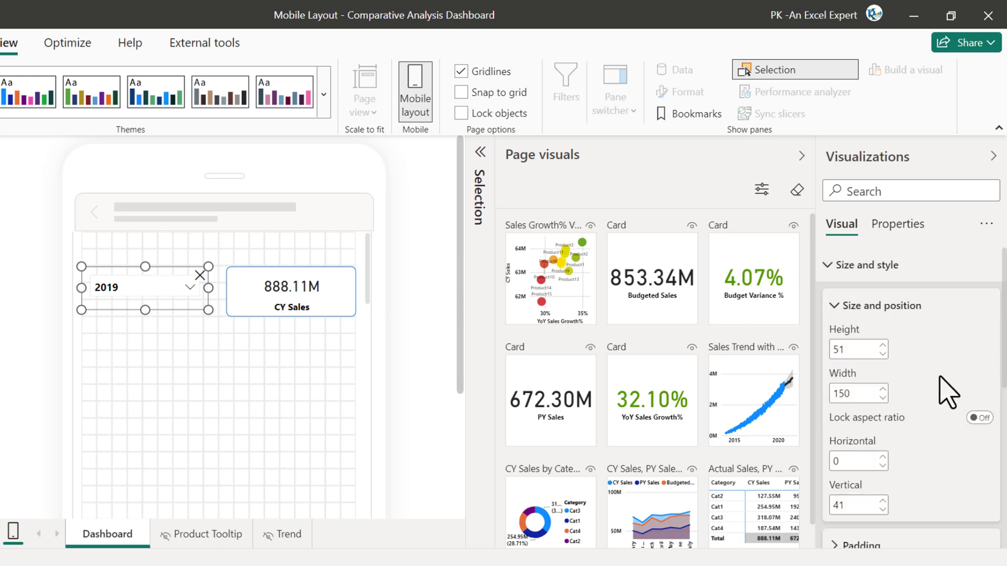
scroll(949, 393, down, 5)
click(988, 341)
click(870, 340)
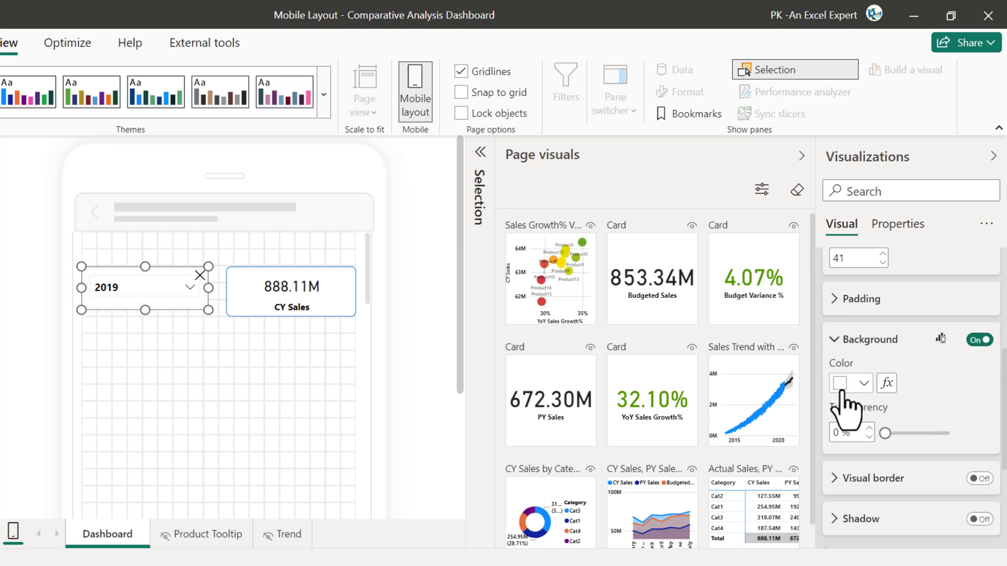
click(870, 347)
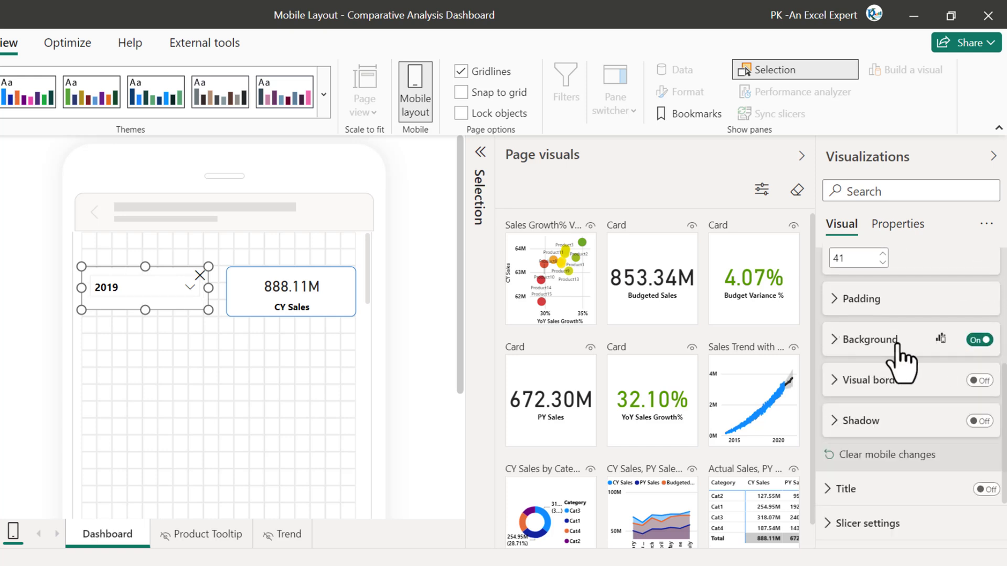
Add a visual border to the slicer in blue #118DFF.
click(979, 381)
click(854, 381)
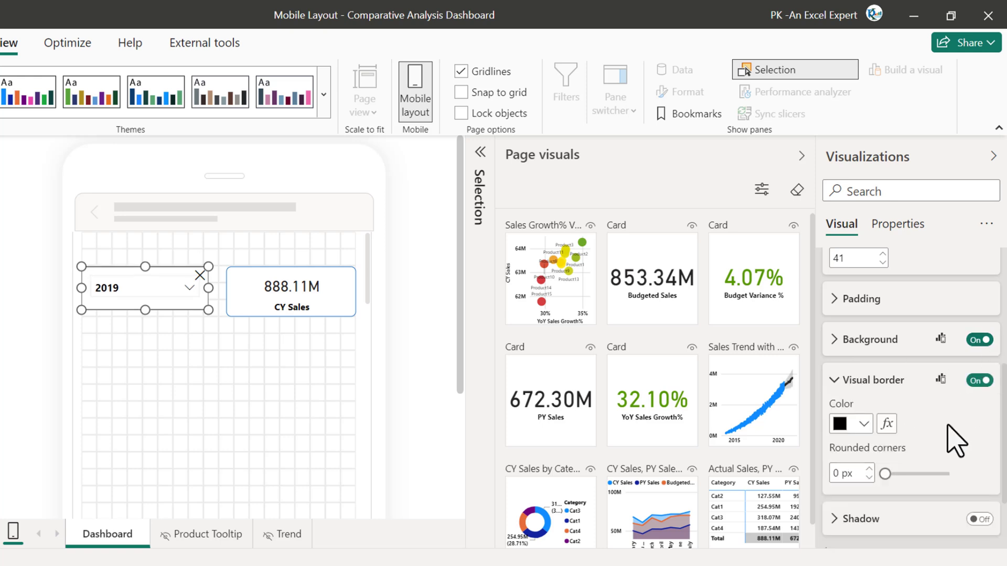
scroll(927, 452, down, 2)
scroll(927, 451, down, 1)
click(862, 312)
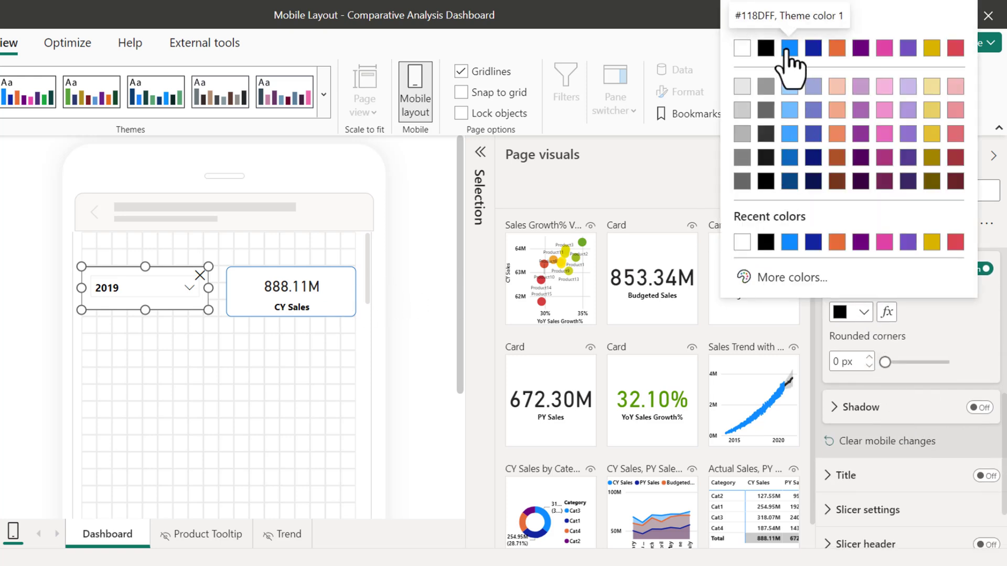
click(790, 48)
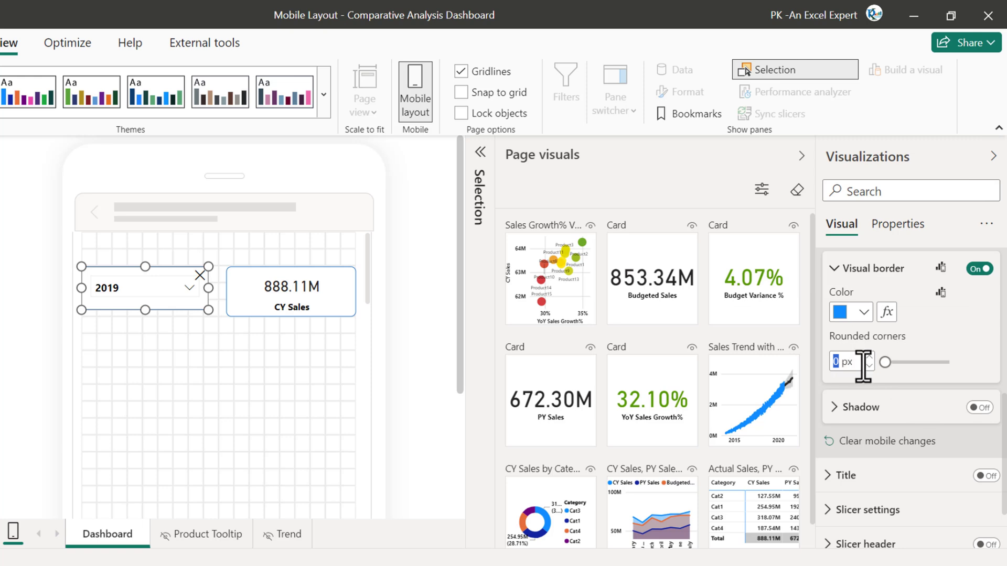
click(248, 370)
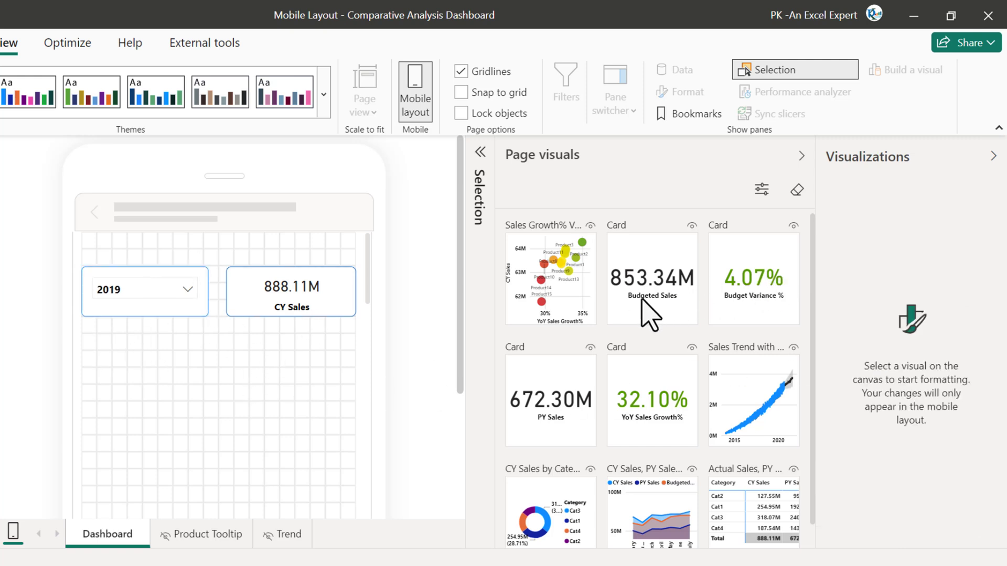
Place and shorten the PY Sales and Budgeted Sales cards on the phone canvas.
drag(384, 402, 141, 381)
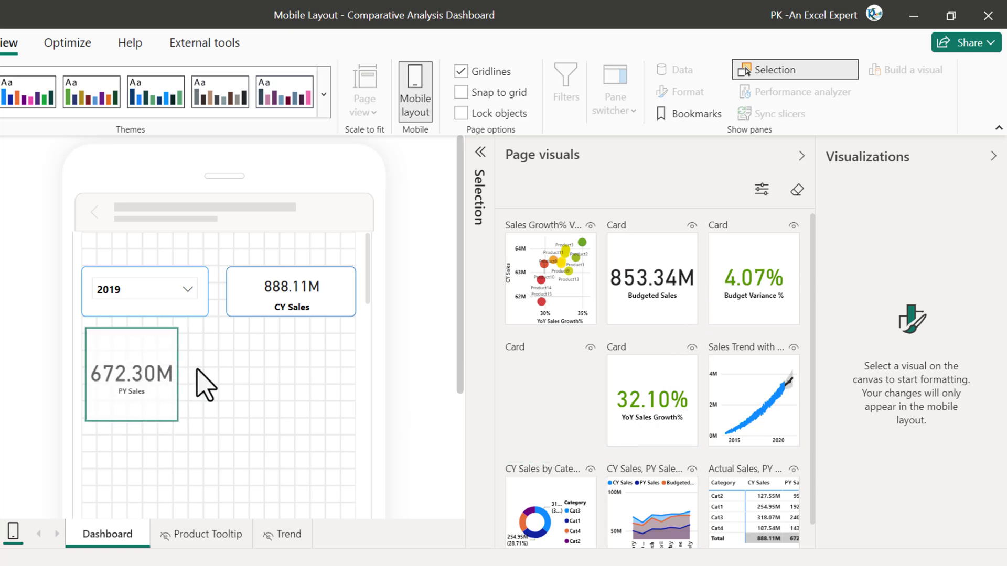
drag(144, 423, 160, 371)
drag(656, 291, 362, 390)
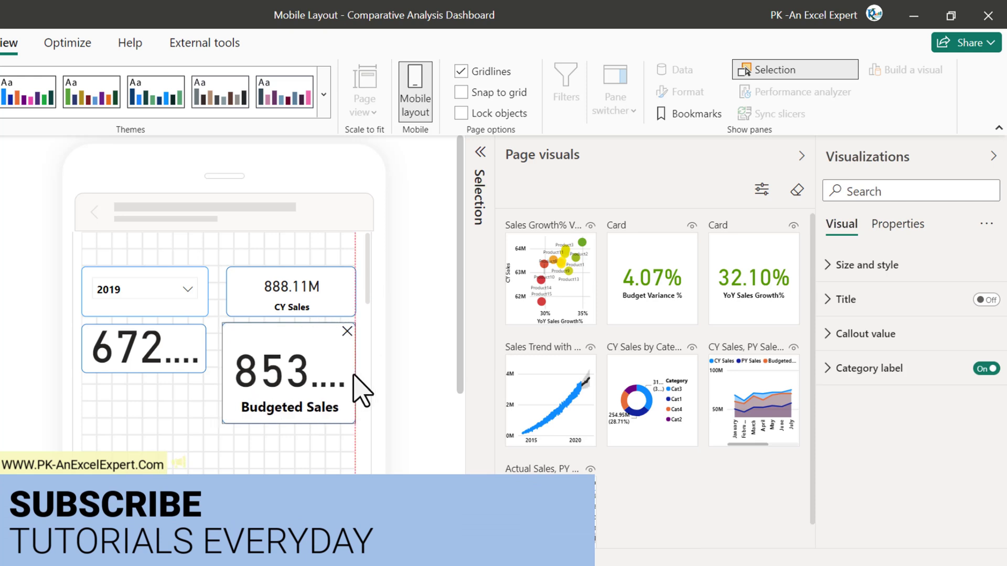
drag(285, 425, 314, 392)
Place the Budget Variance % and YoY Sales Growth cards below, matching their size.
drag(666, 278, 168, 420)
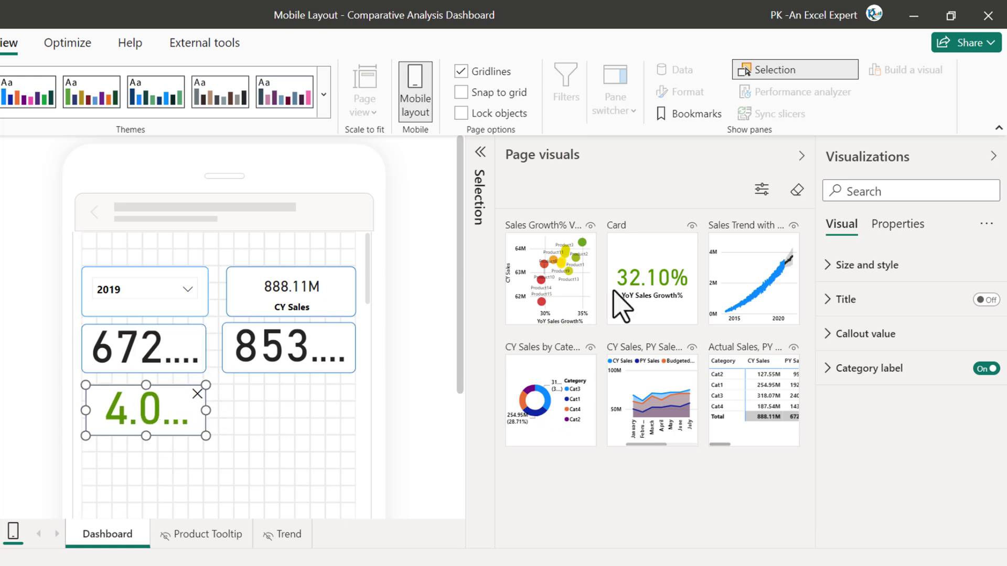
drag(662, 268, 523, 357)
drag(291, 432, 360, 443)
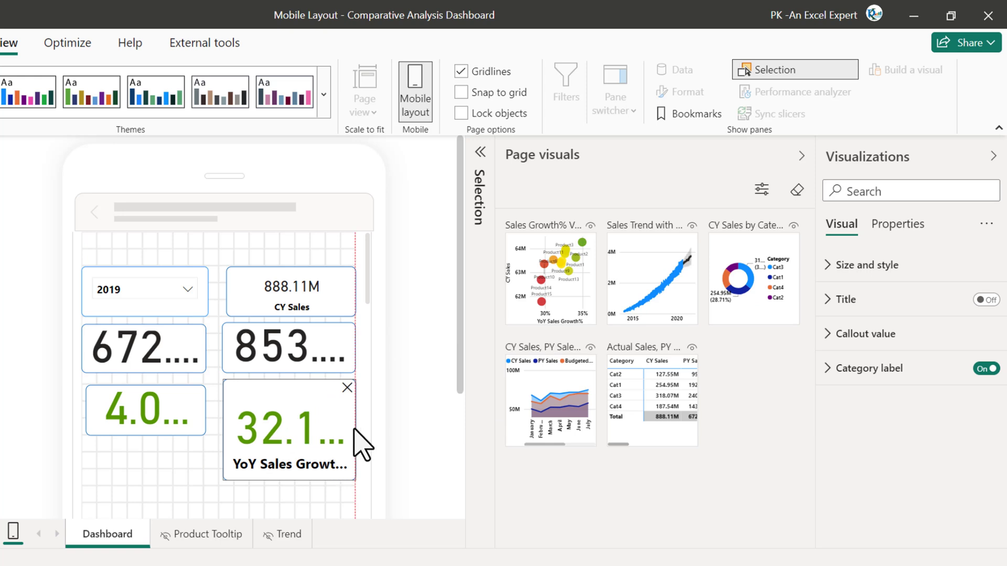
drag(287, 474, 307, 451)
Shrink the four KPI cards' callout values and set their category label font to 8.
click(292, 390)
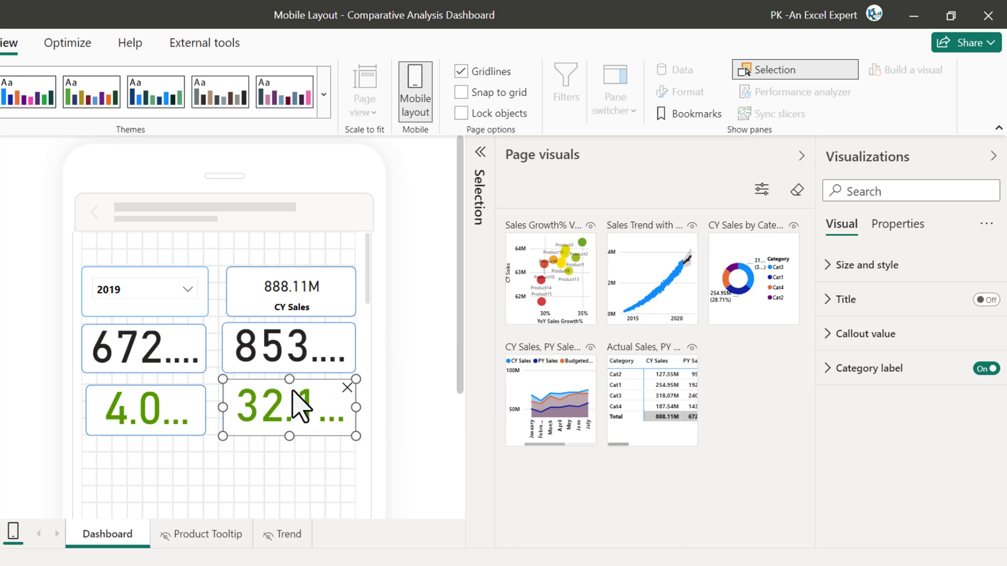
ctrl+click(348, 400)
ctrl+click(144, 346)
ctrl+click(293, 353)
ctrl+click(288, 411)
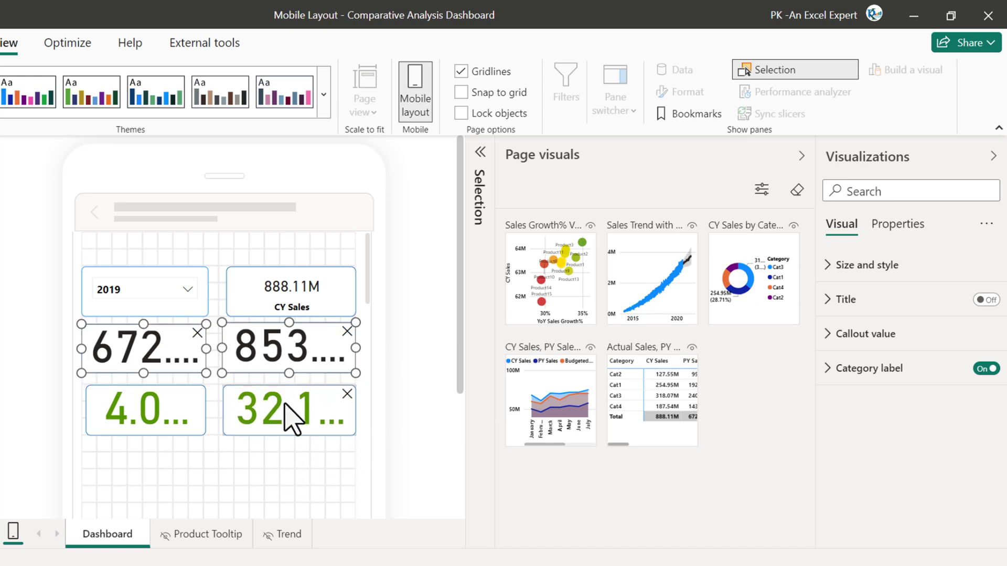
ctrl+click(173, 430)
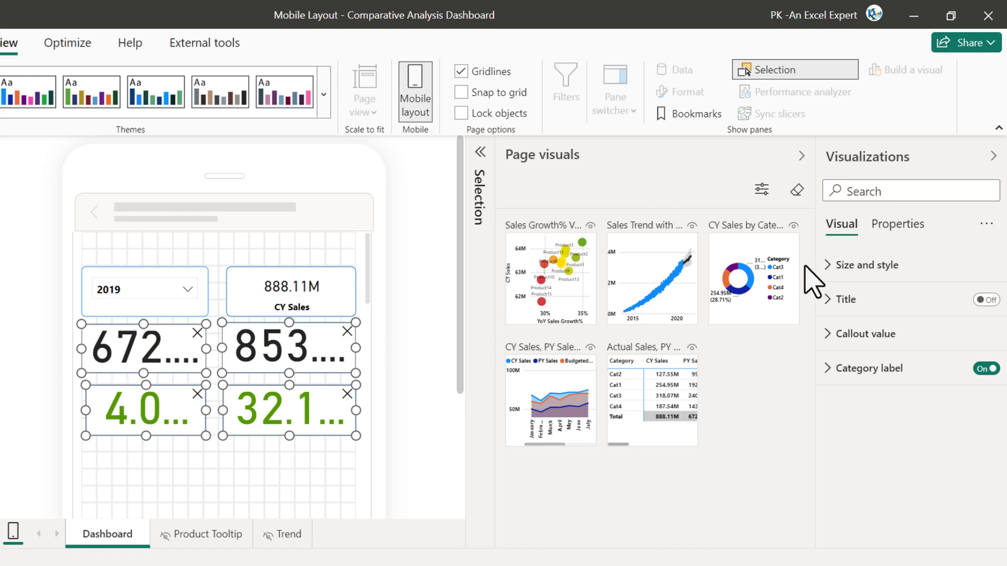
click(848, 339)
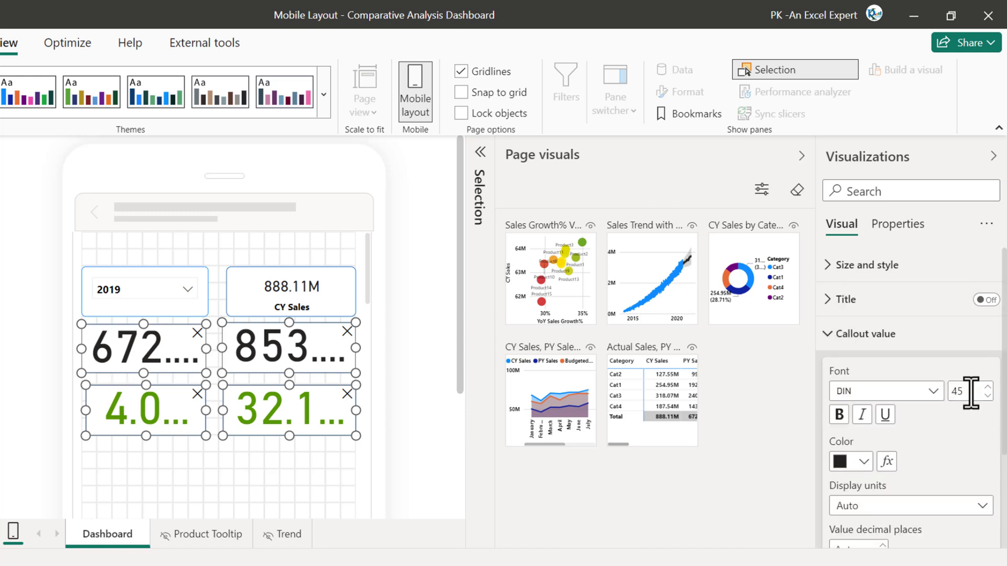
click(865, 334)
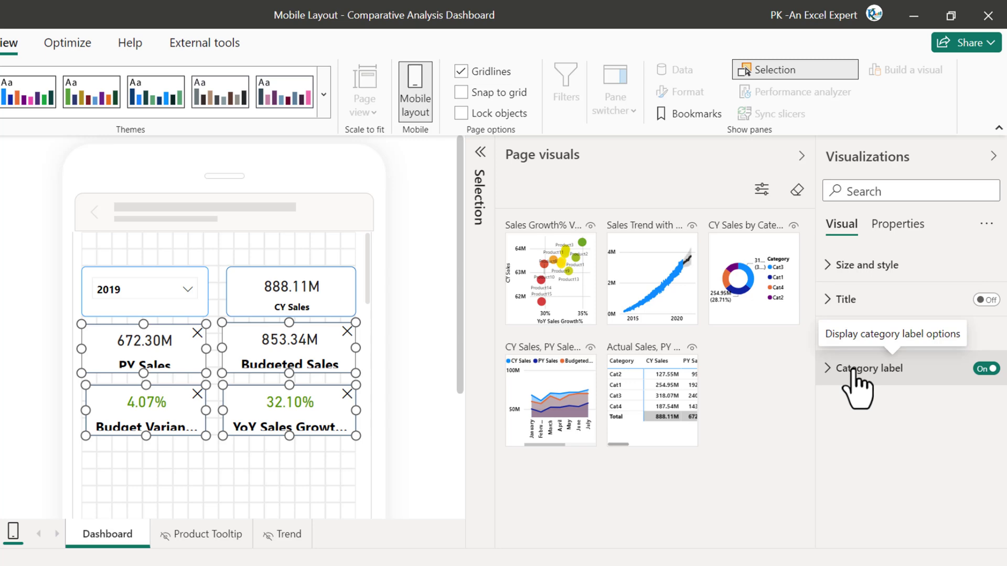
click(860, 368)
double_click(958, 426)
text(8)
click(165, 257)
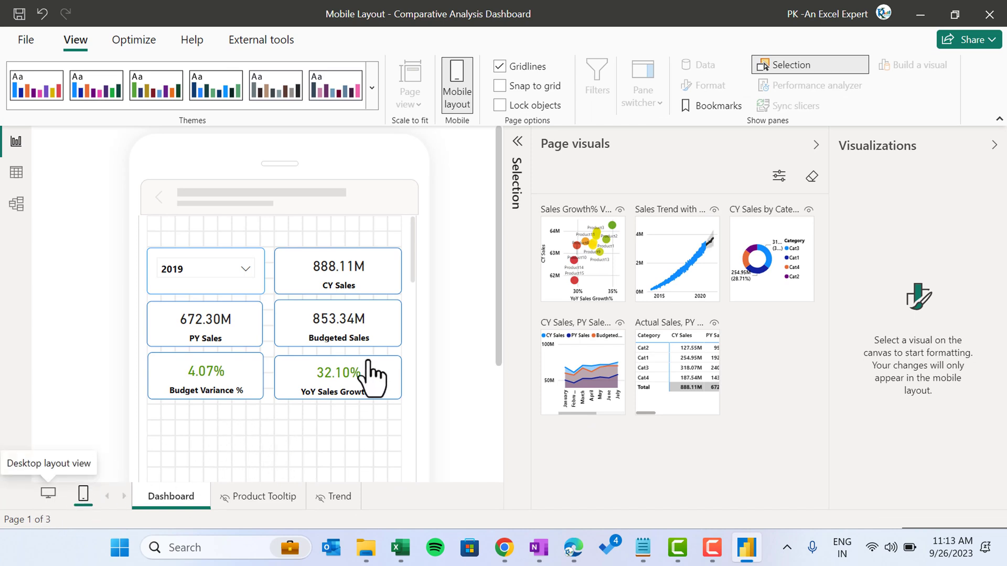
Set the report canvas background colour to White, 10% darker.
click(49, 494)
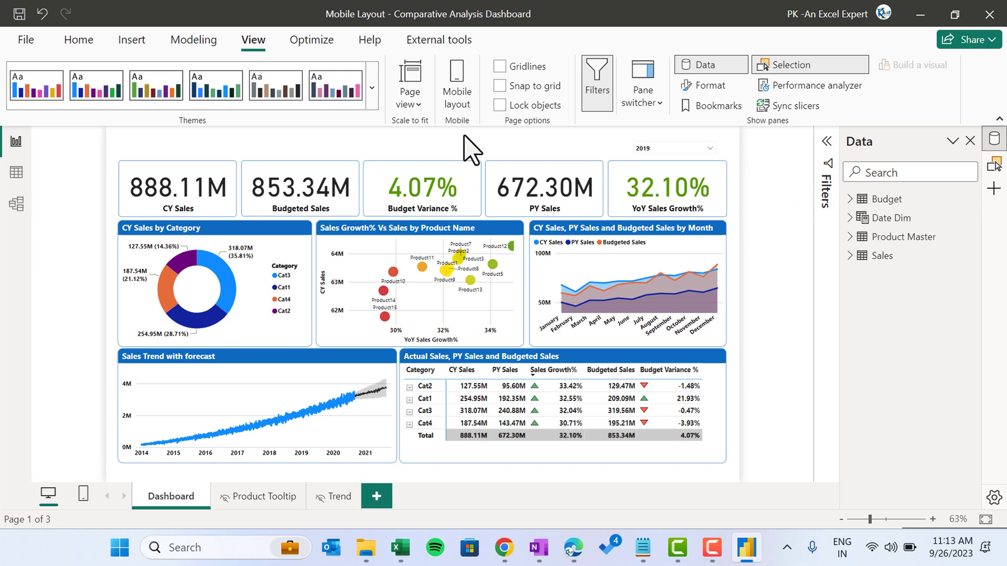
right_click(470, 148)
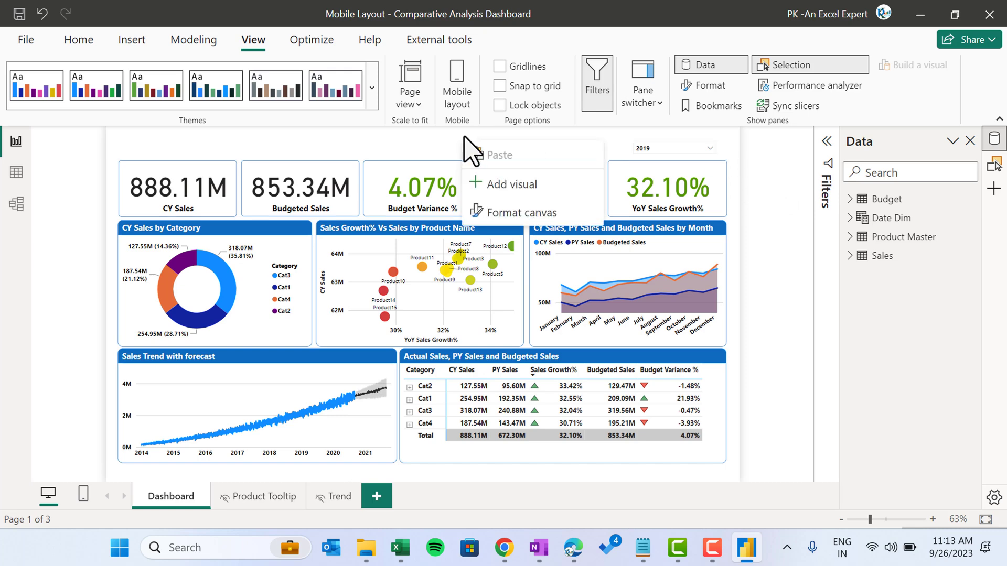
click(480, 215)
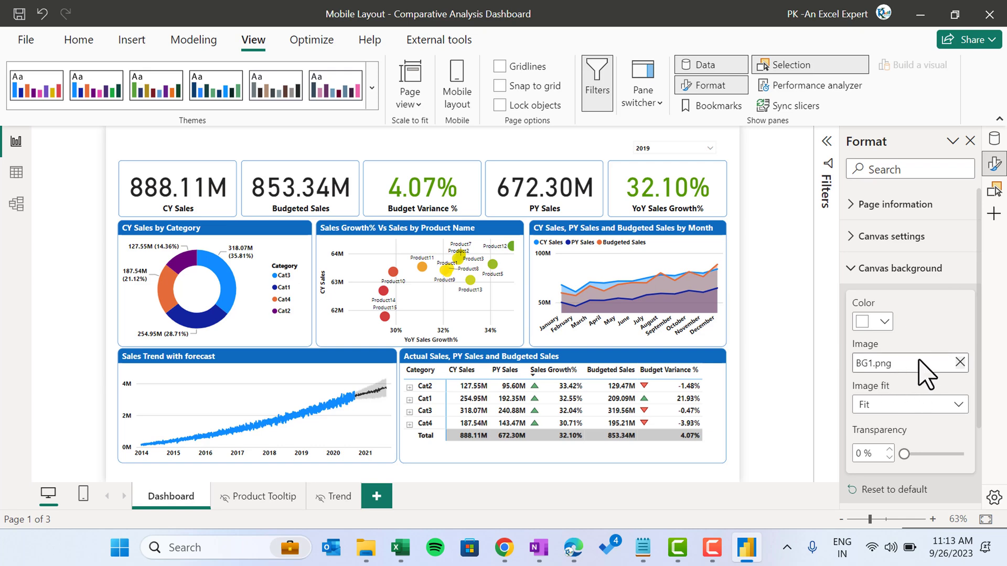
click(885, 322)
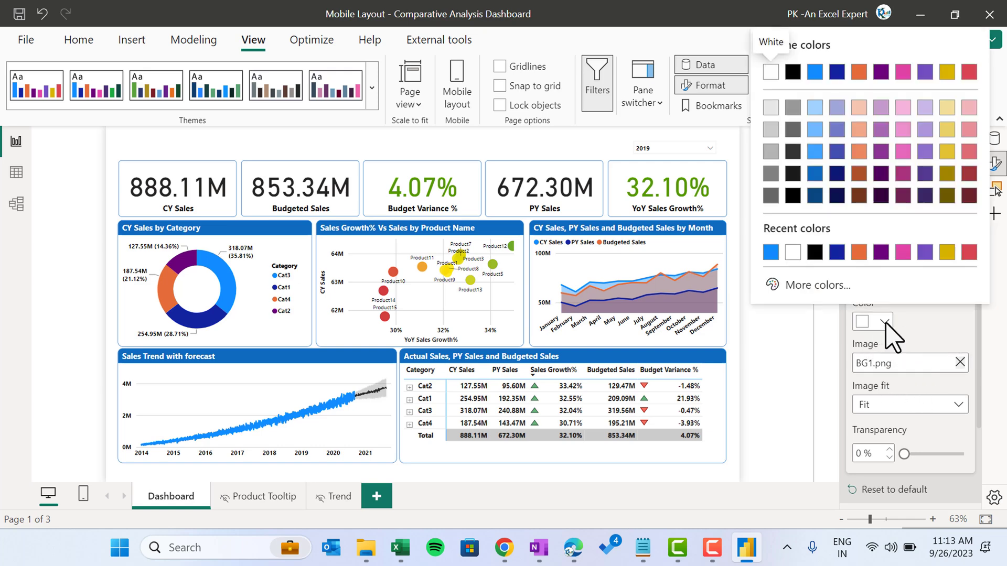
click(770, 110)
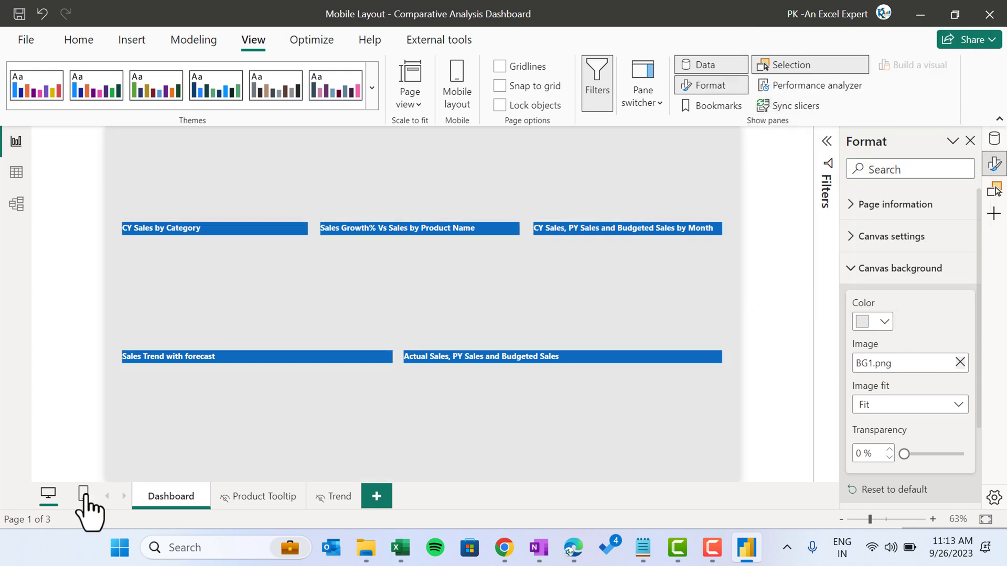
click(84, 496)
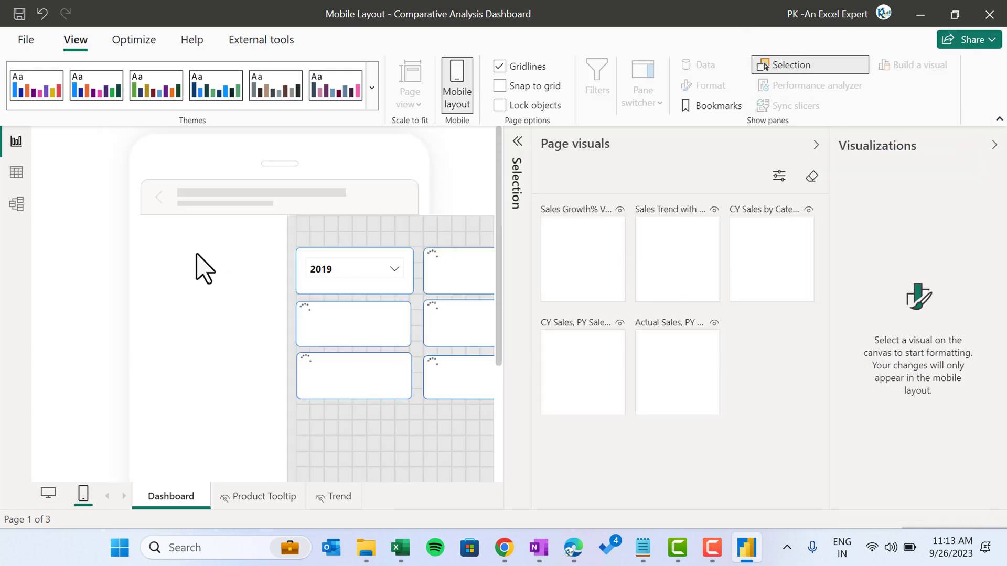
Reload BG1.png as the canvas background image with image fit set to Fit.
click(50, 494)
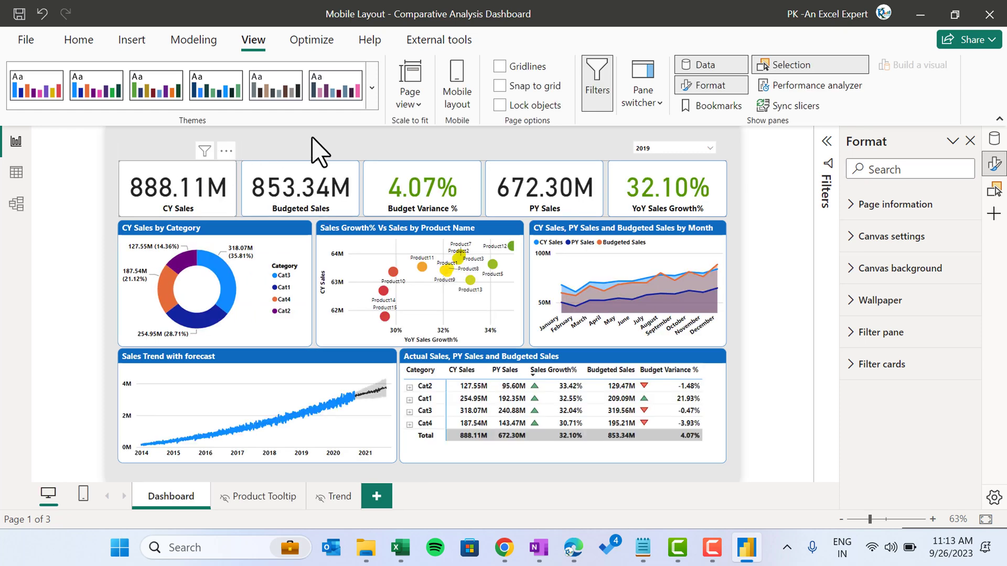
click(881, 270)
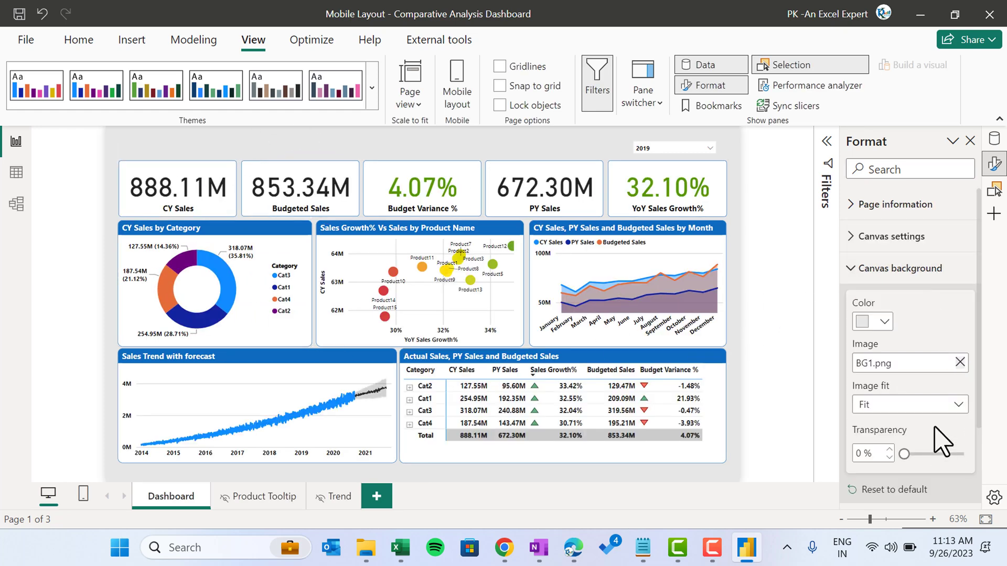
click(960, 362)
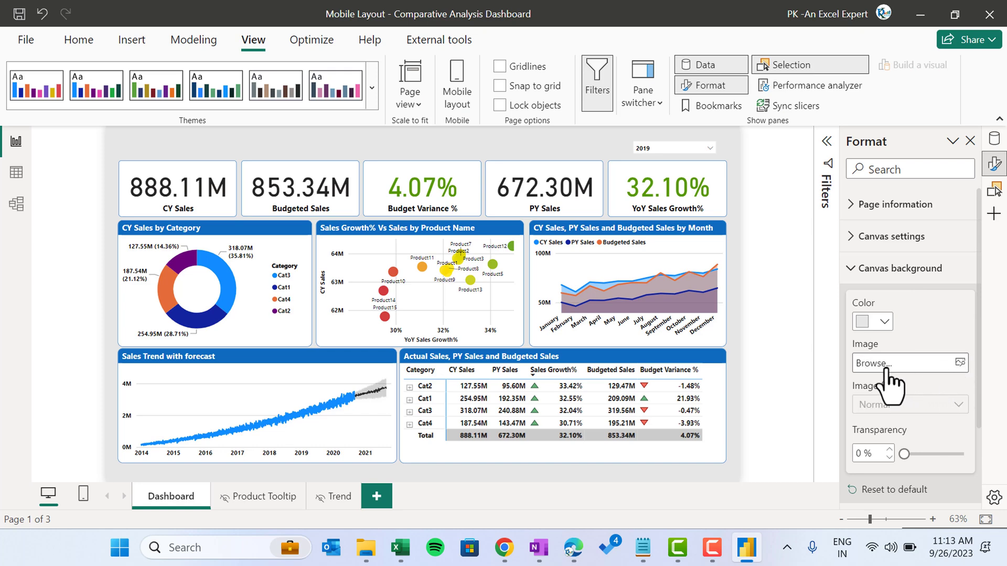
click(928, 368)
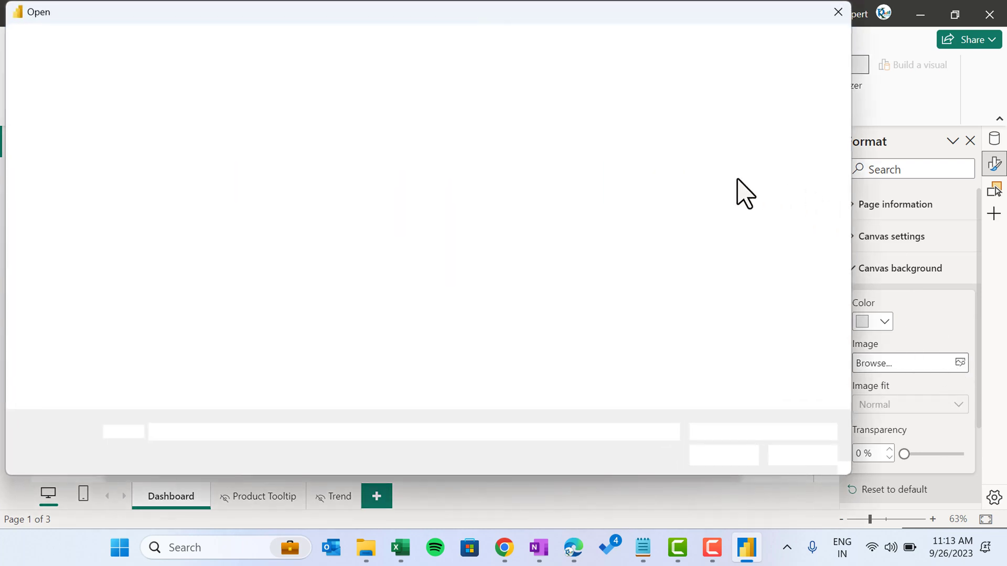
double_click(263, 128)
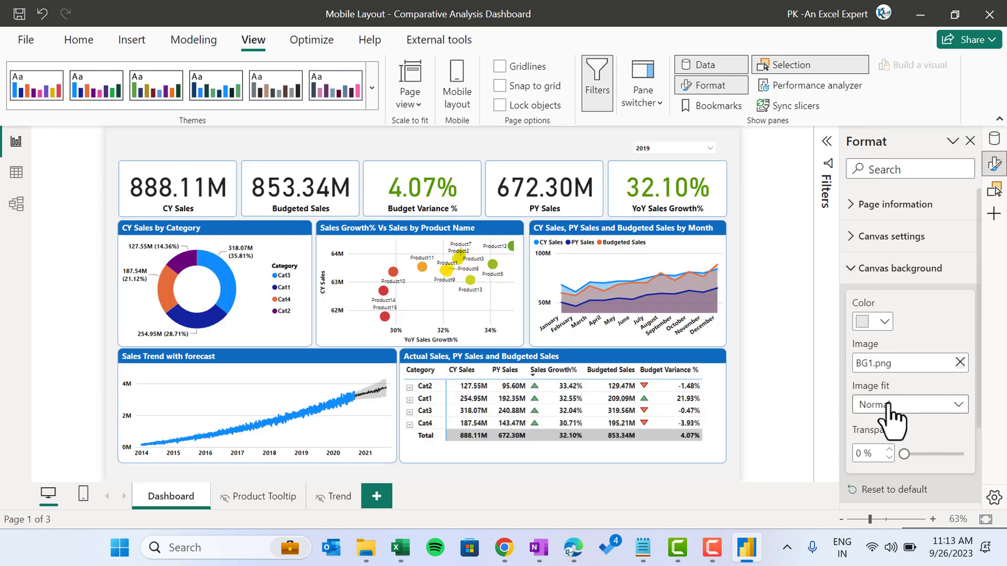
click(900, 404)
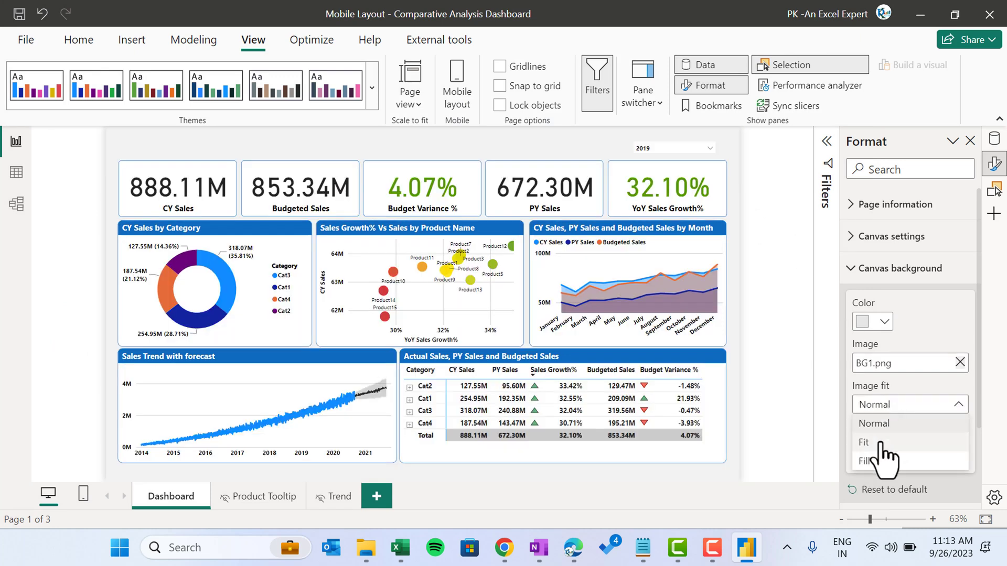
click(884, 442)
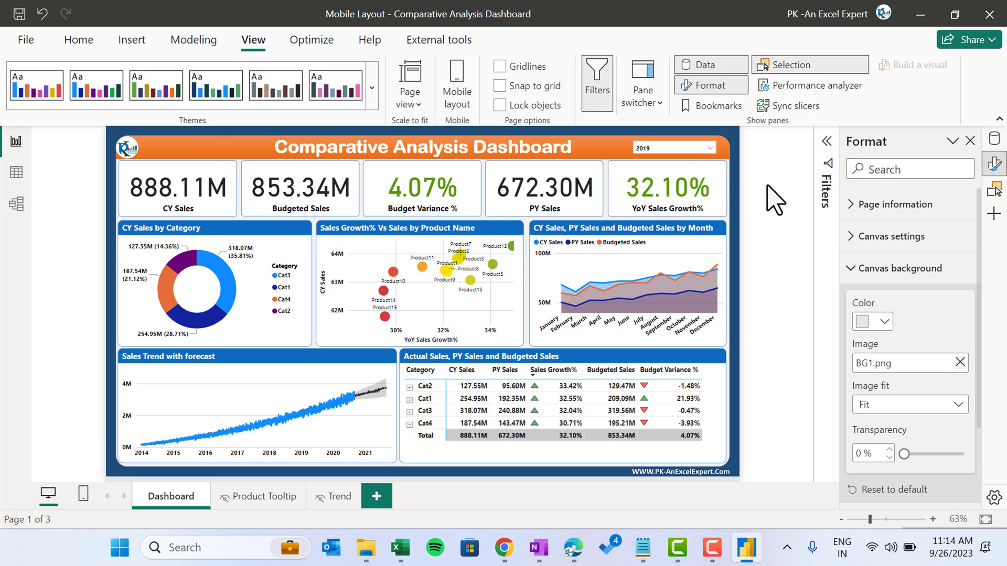
Insert a text box with the pasted Comparative Analysis Dashboard title and shrink it.
click(135, 39)
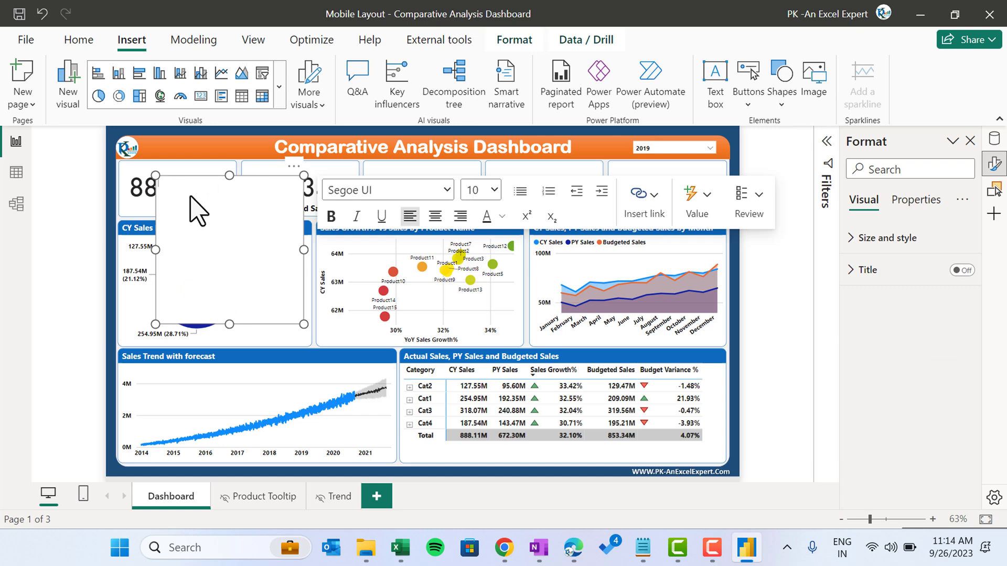
text(Comparative Analysis Dashboard)
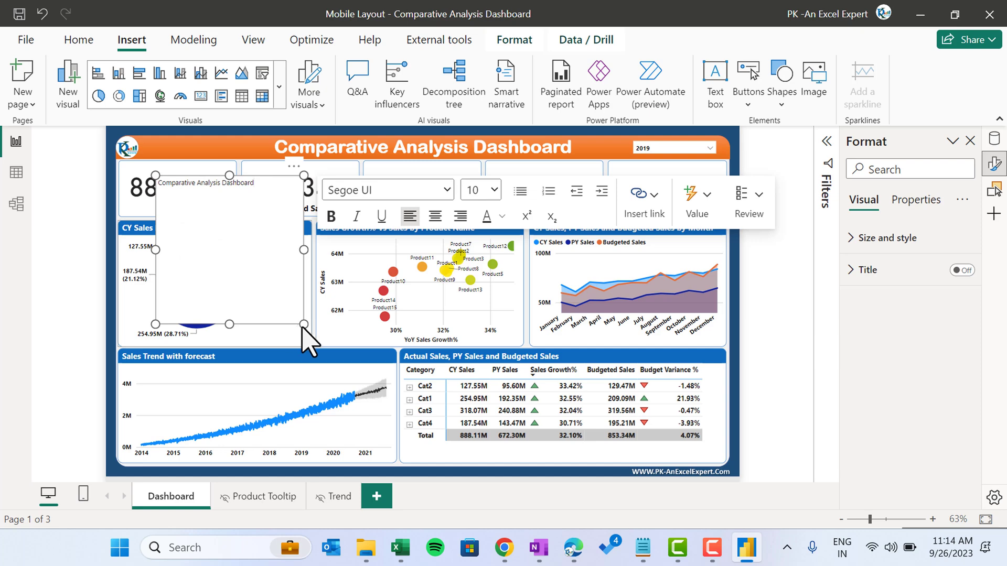
drag(302, 325, 168, 180)
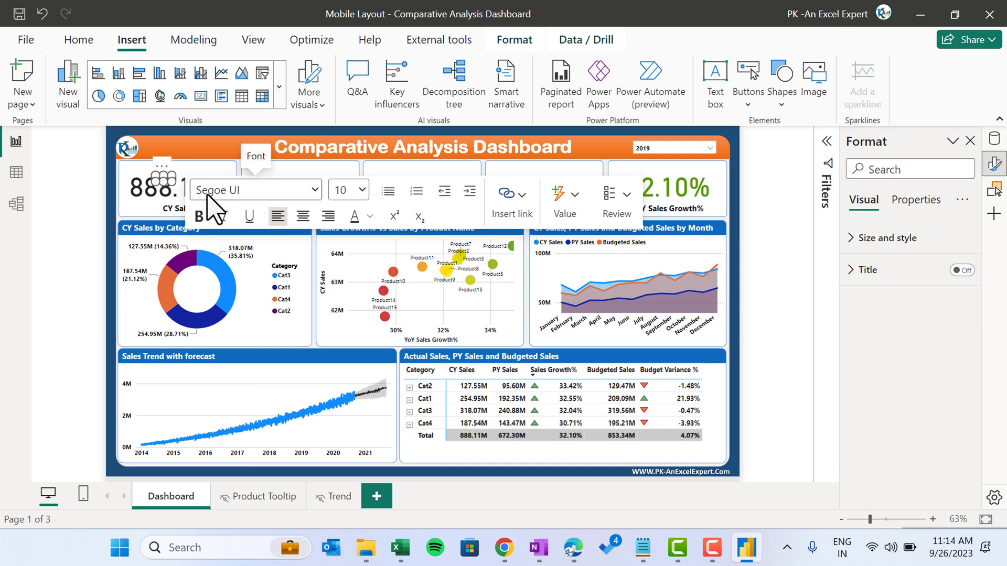
Send the title text box to the back, behind the KPI cards.
click(513, 42)
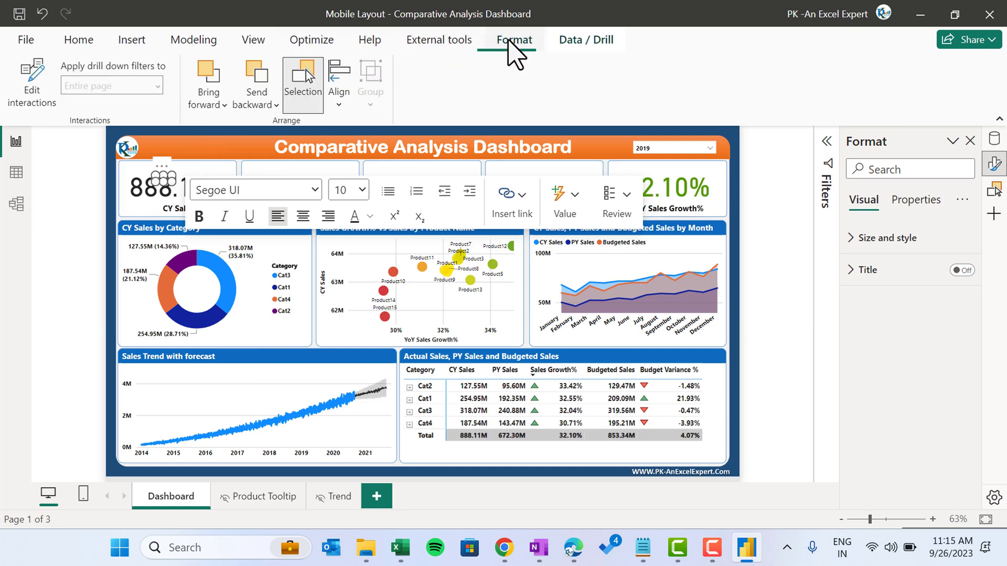
click(277, 106)
click(291, 156)
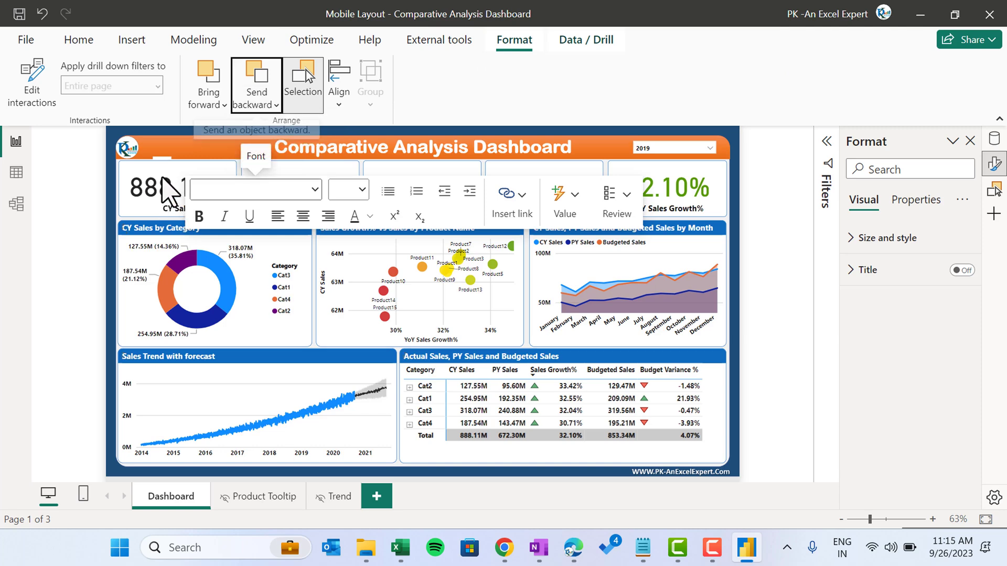
click(190, 186)
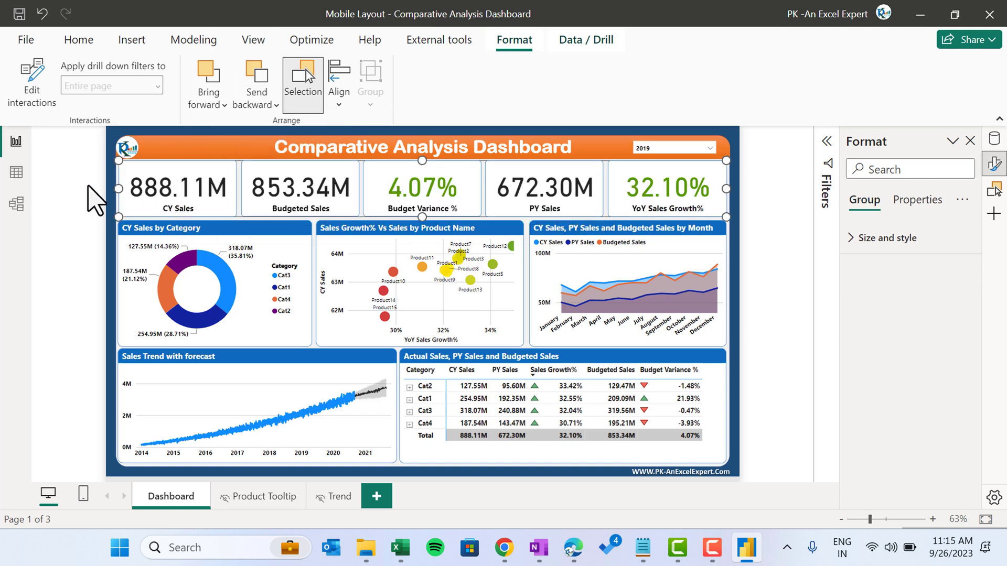
click(93, 199)
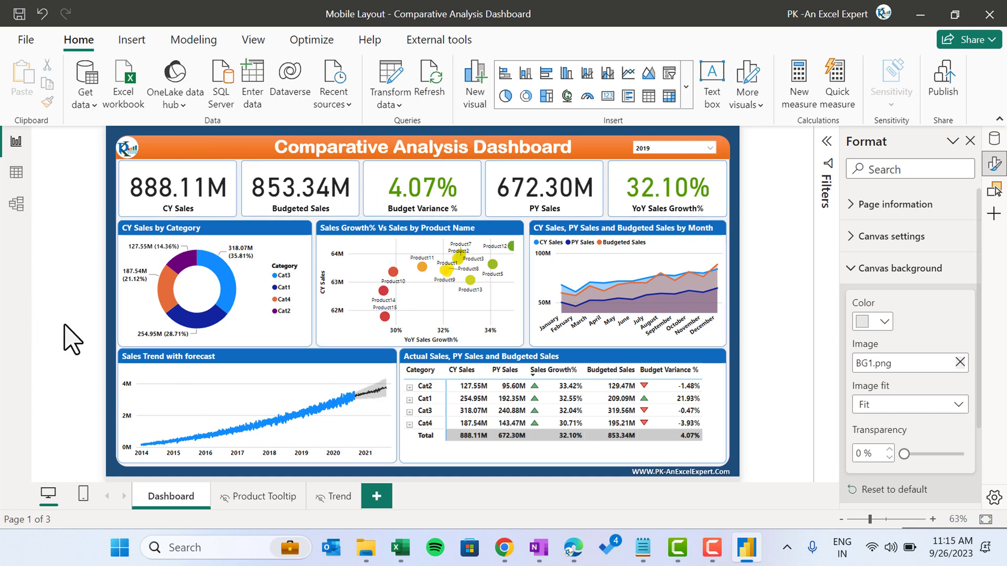
Place the title text box on the phone layout as a thin top banner.
click(82, 494)
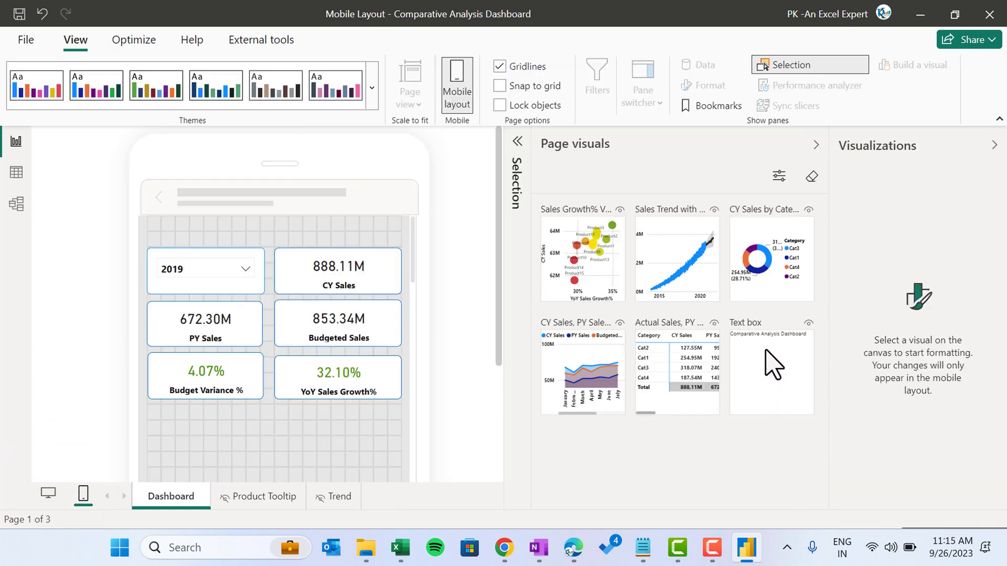
drag(802, 375, 401, 263)
click(220, 252)
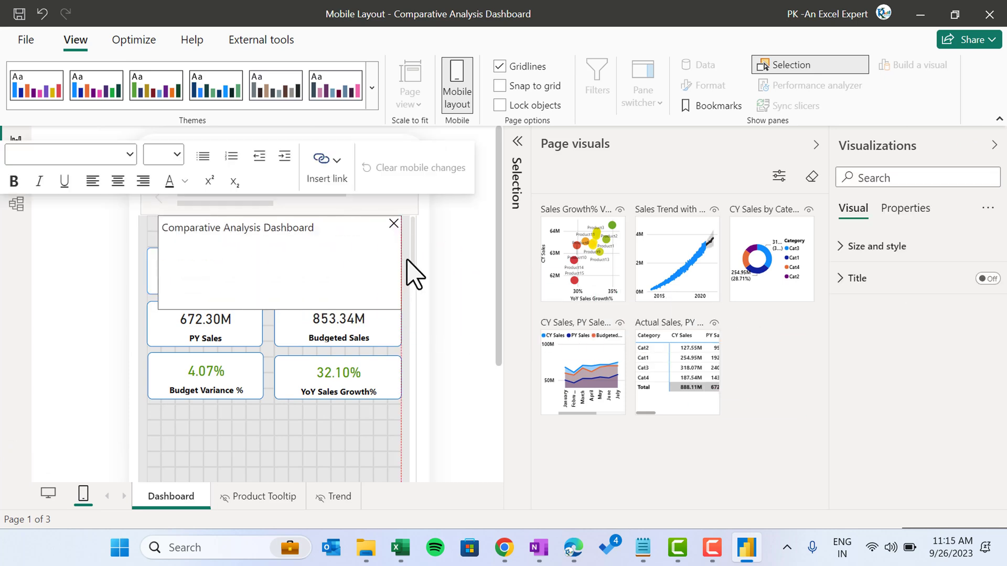
drag(281, 310, 283, 240)
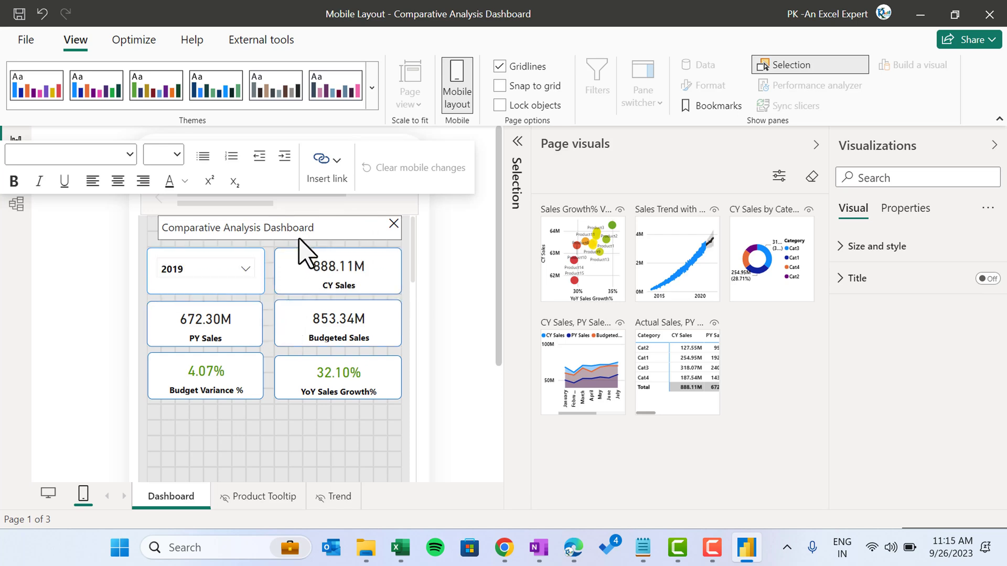
Make the title text centred, bold and size 14.
click(309, 227)
key(ctrl+a)
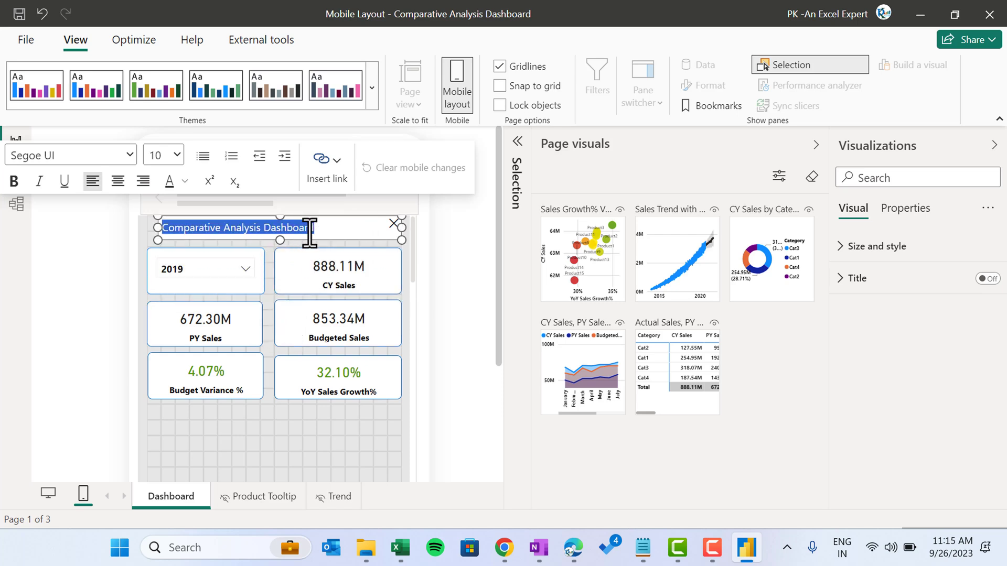
click(117, 181)
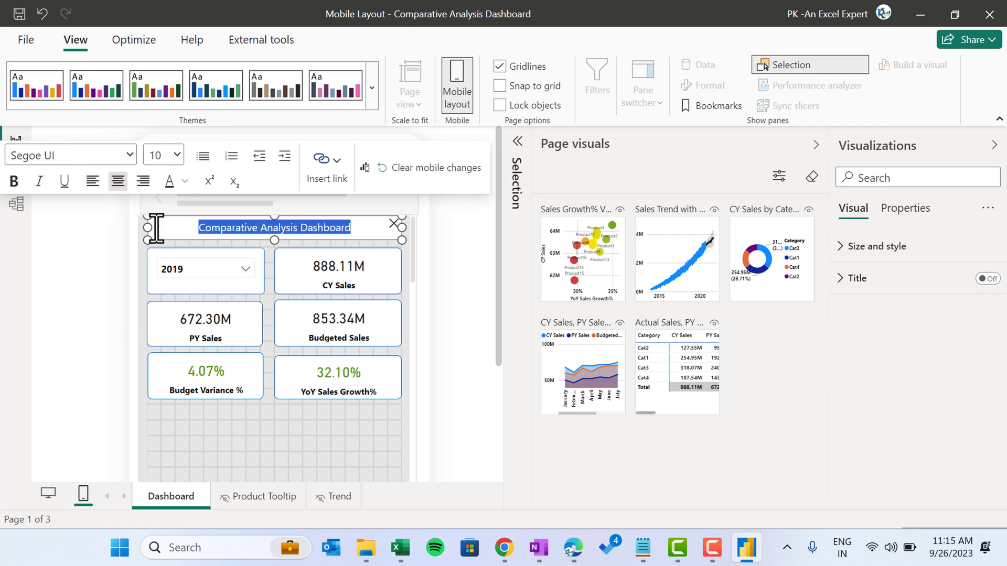
click(13, 183)
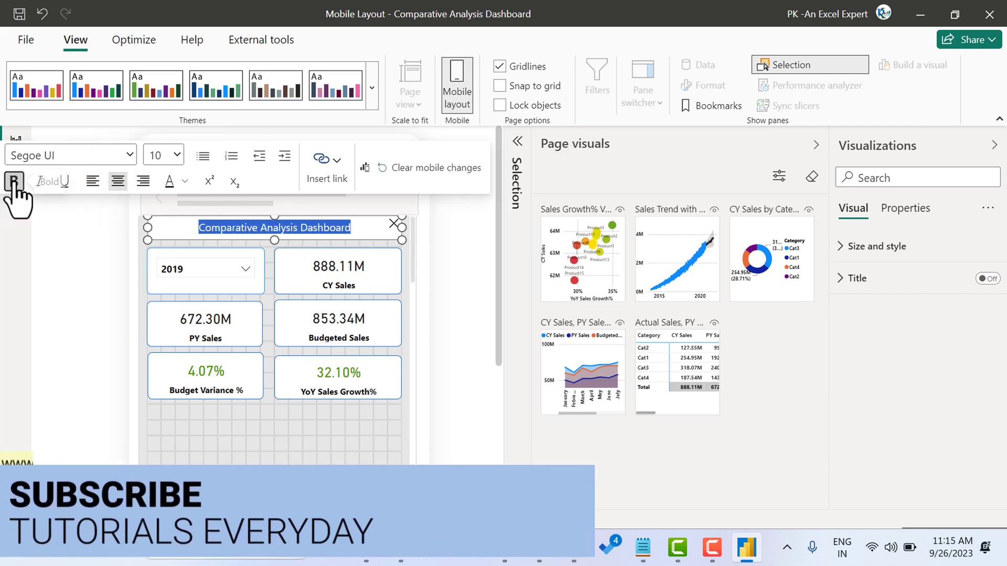
click(178, 156)
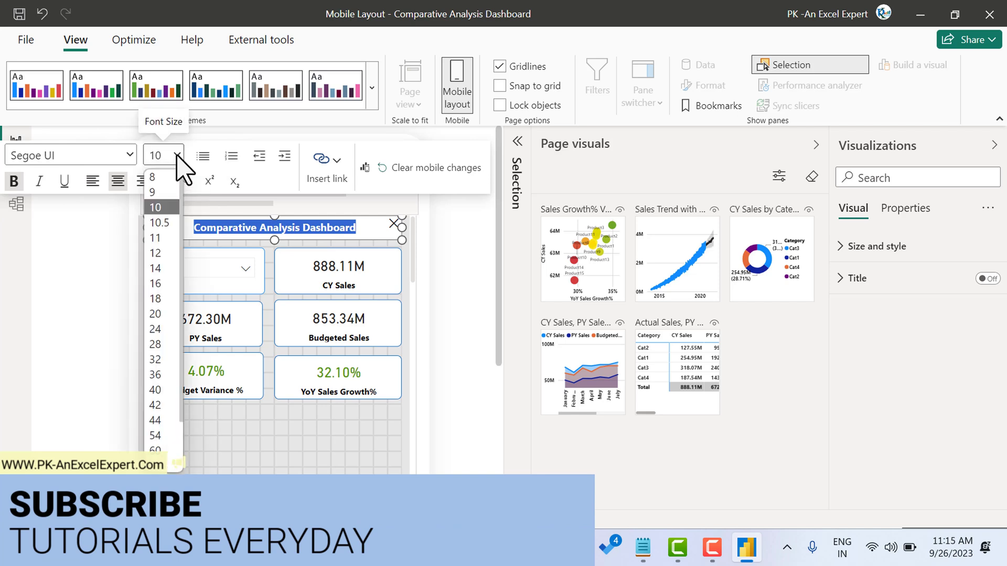
click(157, 268)
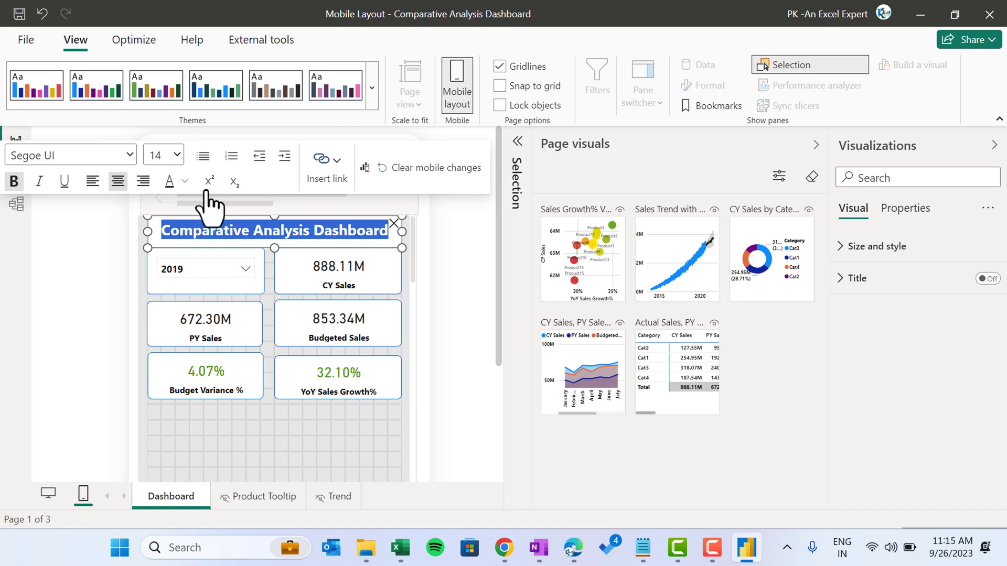
Make the Comparative Analysis Dashboard title text white.
click(185, 182)
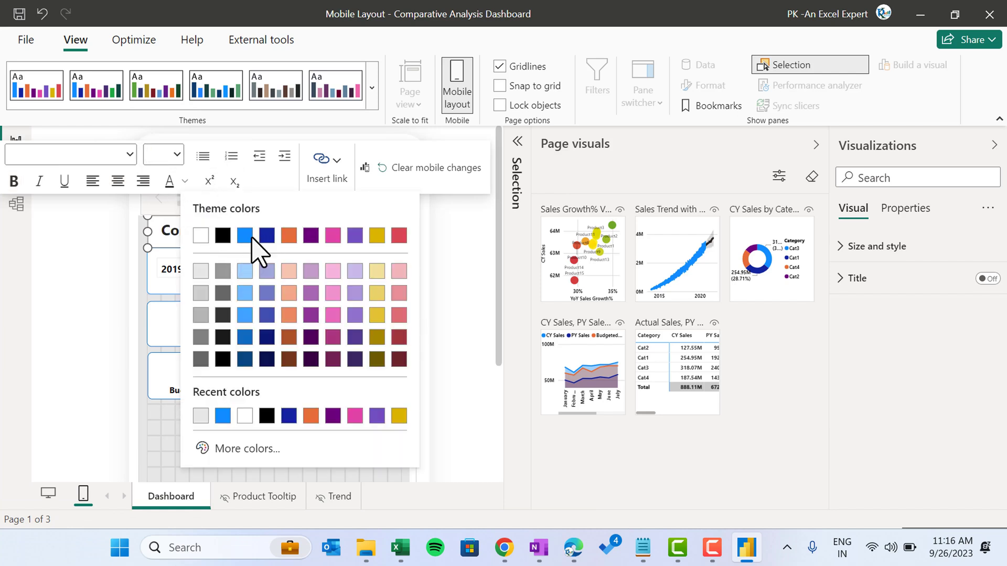
click(200, 235)
key(Delete)
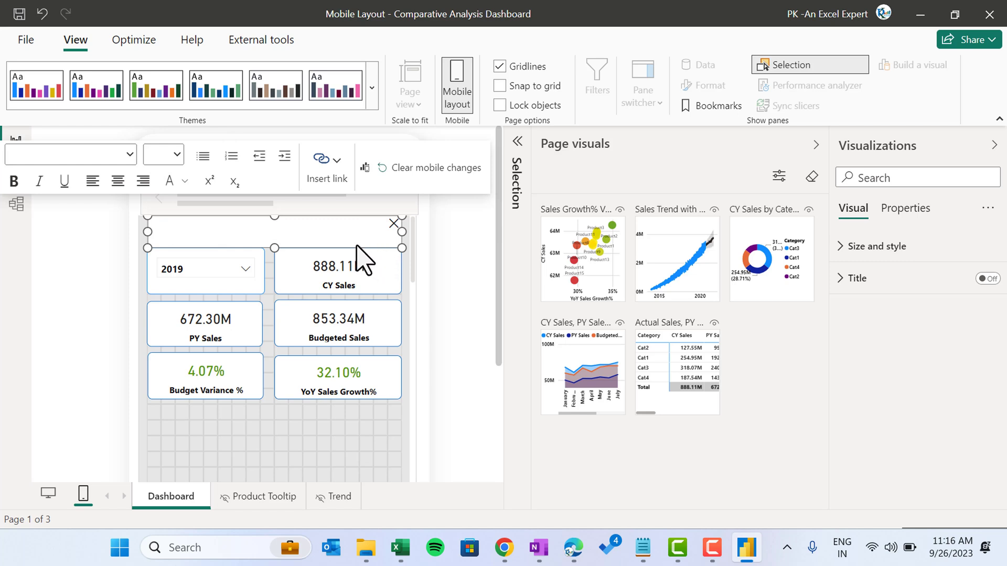
Give the title banner an orange Theme color 3 (#E66C37) background.
click(870, 247)
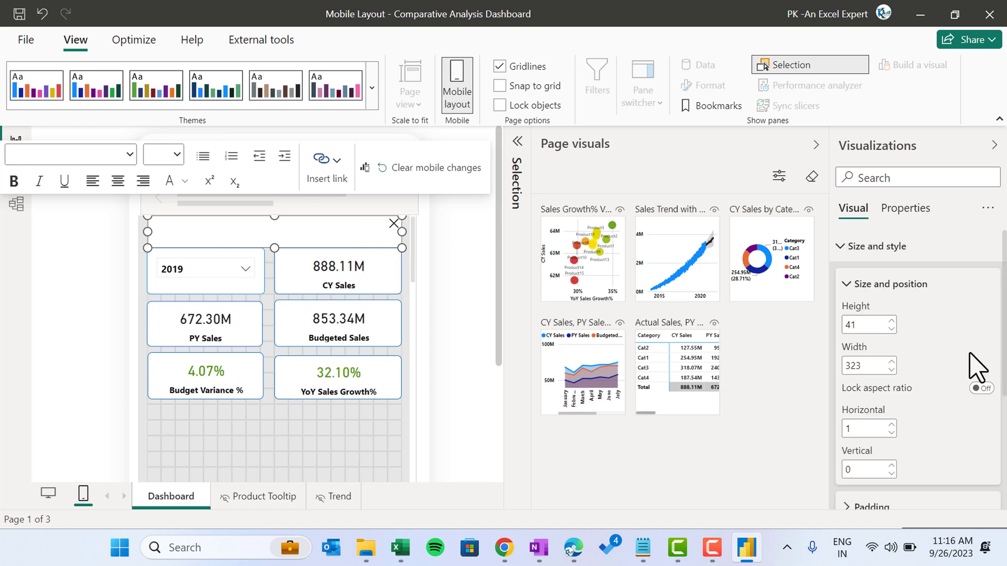
scroll(936, 357, down, 4)
click(884, 362)
click(874, 399)
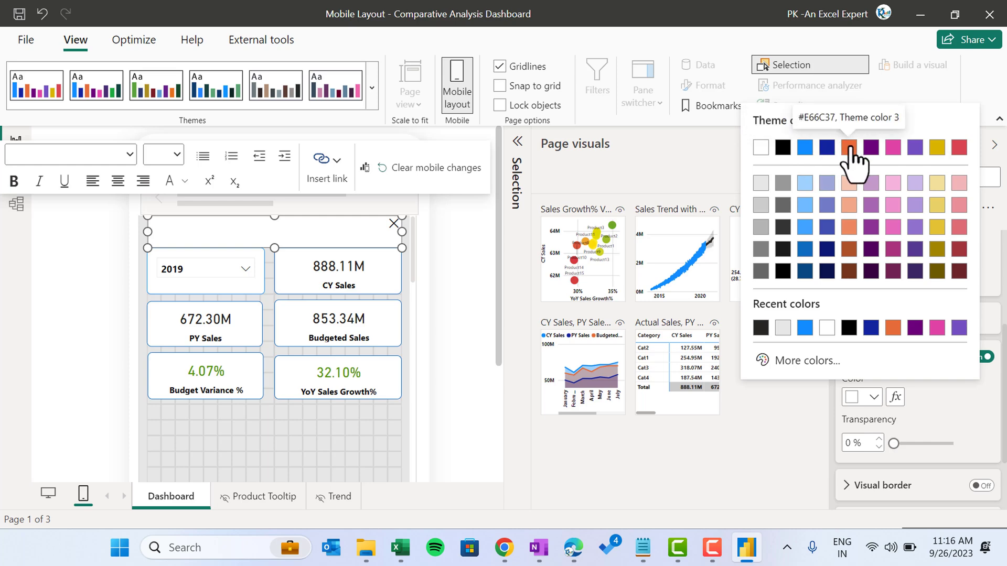
click(849, 149)
click(416, 282)
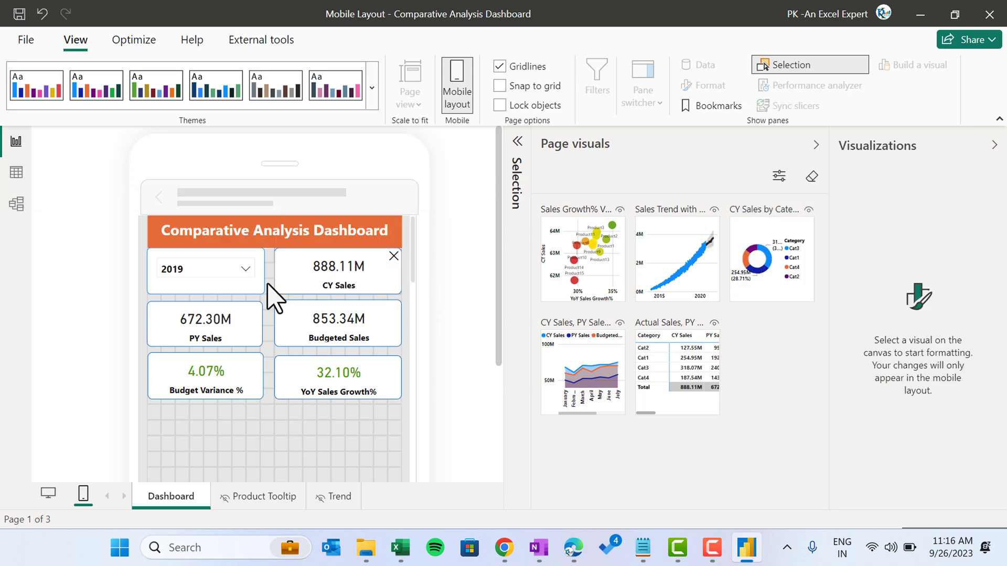
Move the 2019 slicer and the CY, PY, Budgeted Sales, Budget Variance % and YoY Growth% cards slightly down.
click(213, 269)
click(202, 267)
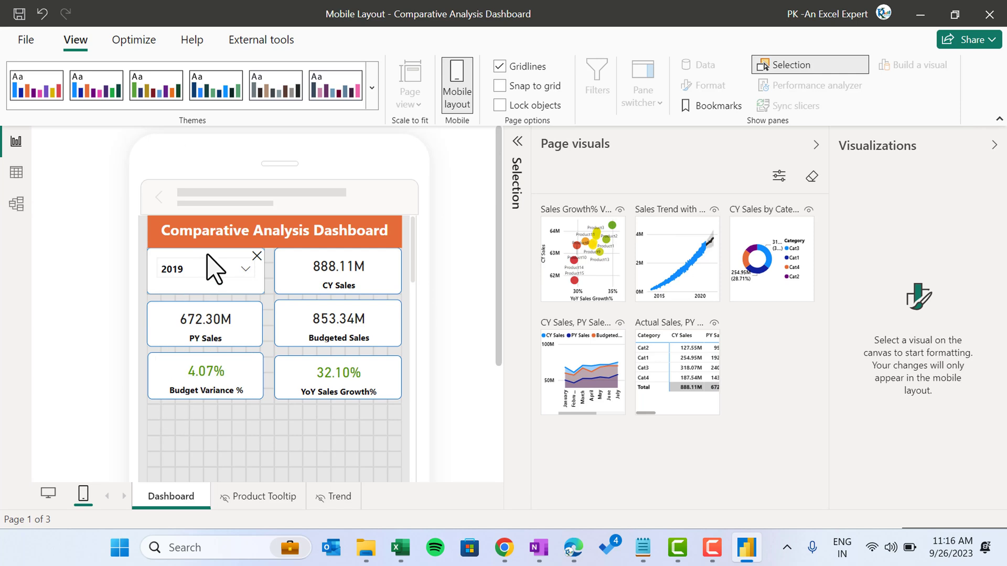
ctrl+click(292, 287)
ctrl+click(218, 331)
ctrl+click(331, 314)
ctrl+click(251, 381)
ctrl+click(322, 378)
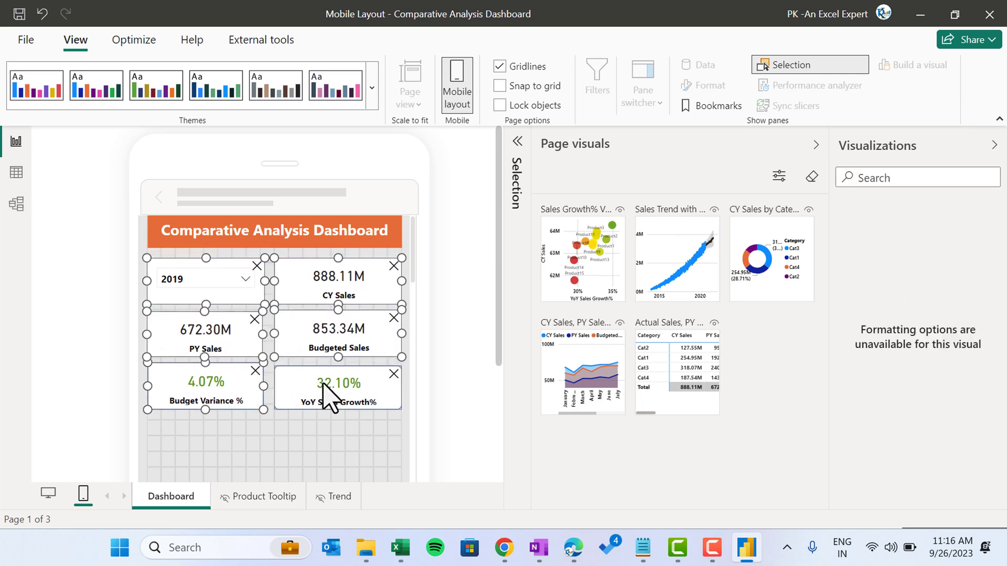
click(325, 438)
scroll(504, 338, down, 3)
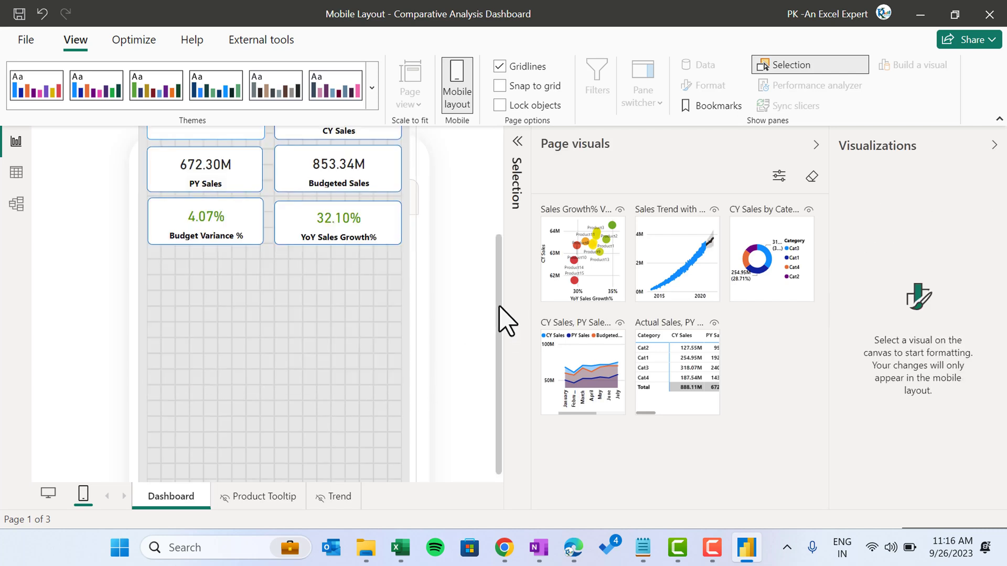
scroll(500, 304, up, 1)
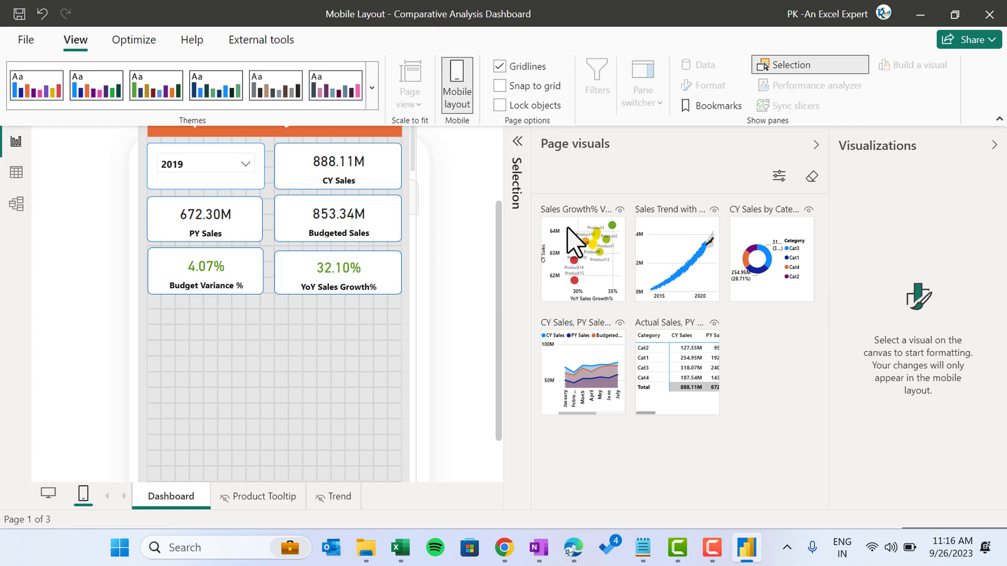
Place the Sales Growth% scatter chart below the cards, enlarge it, and turn its X-axis on.
drag(370, 355, 234, 341)
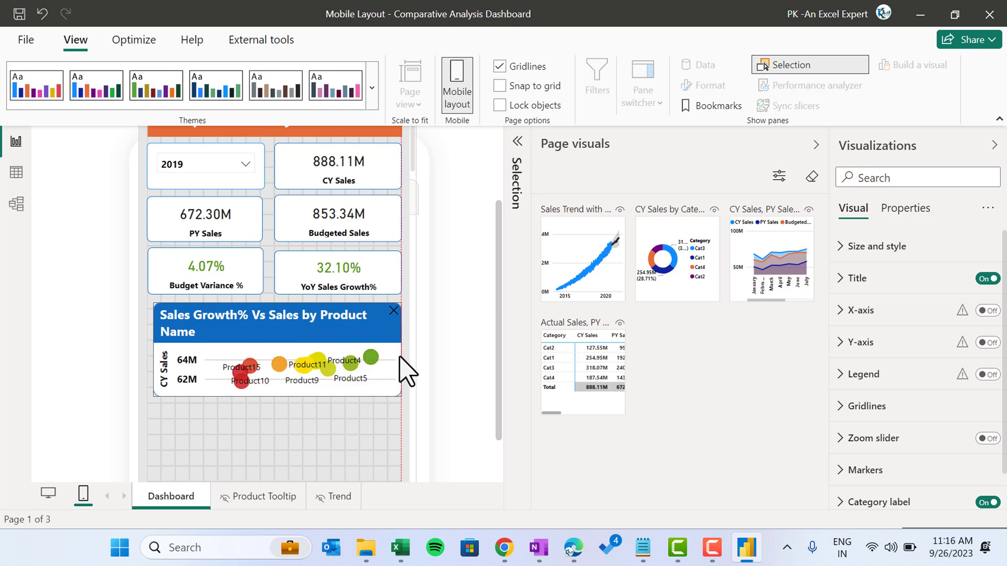
drag(276, 397, 285, 451)
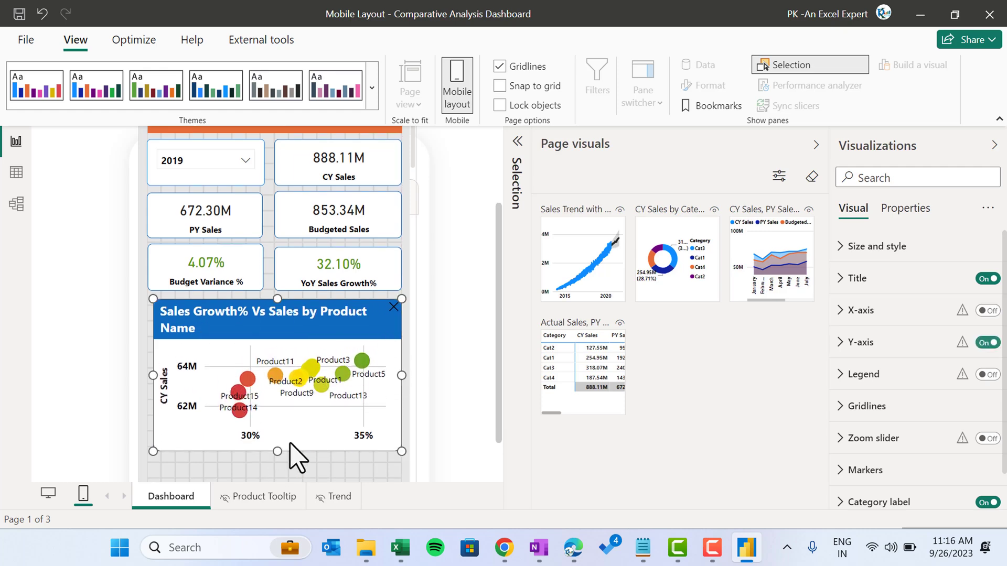
scroll(307, 400, down, 3)
drag(278, 355, 272, 443)
click(287, 231)
drag(153, 313, 147, 313)
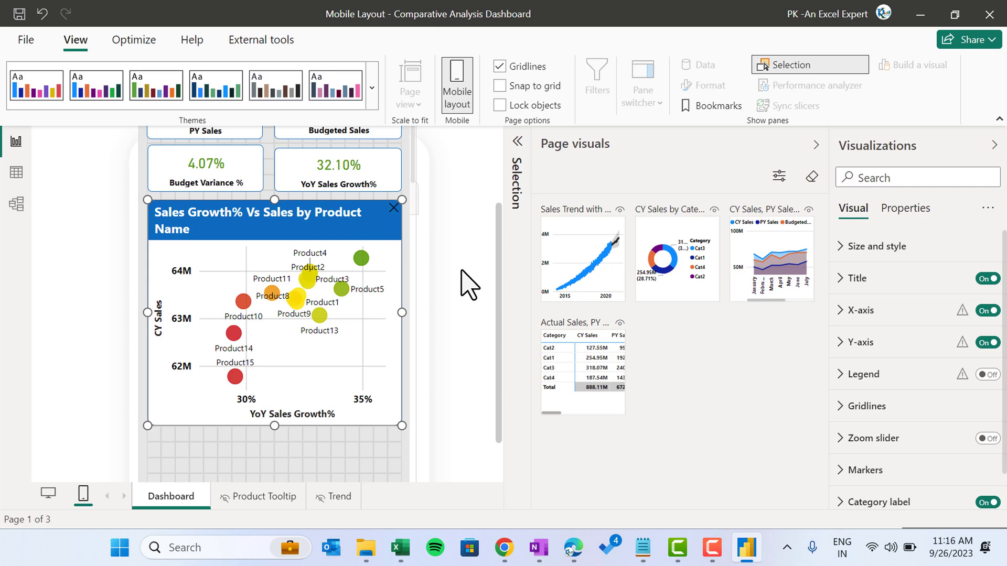
scroll(462, 283, down, 3)
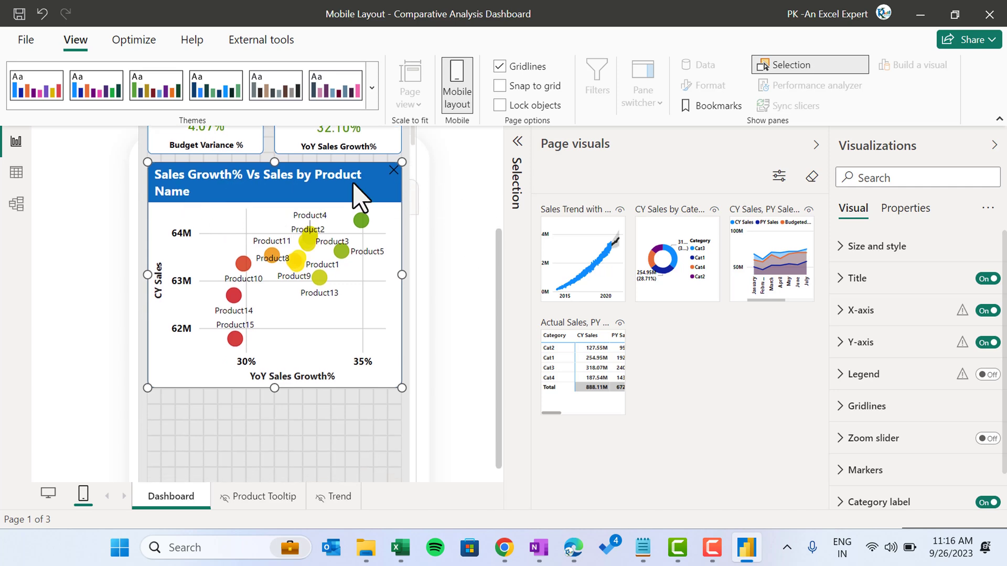
Set the scatter chart's title font size to 9.
click(851, 279)
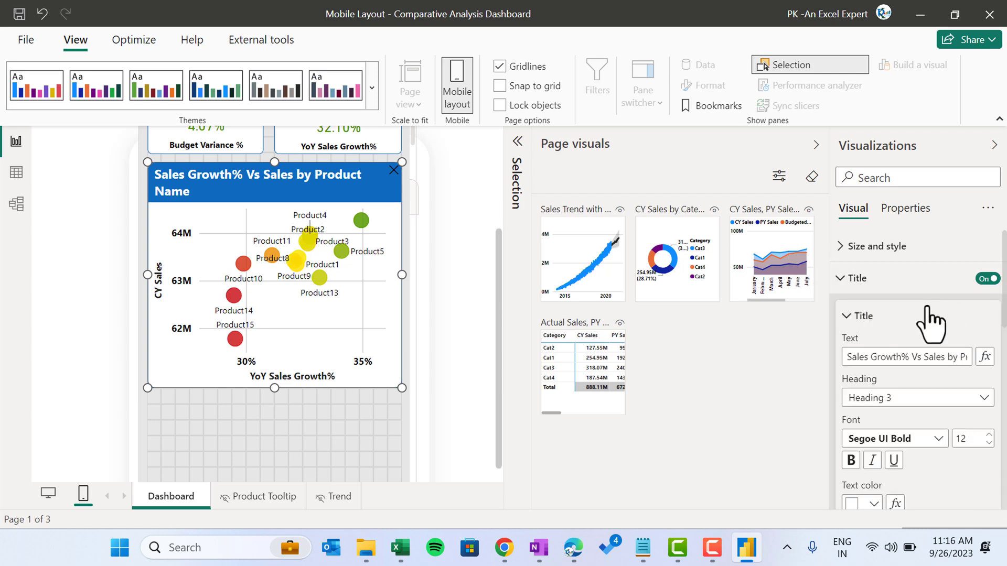
scroll(988, 438, down, 1)
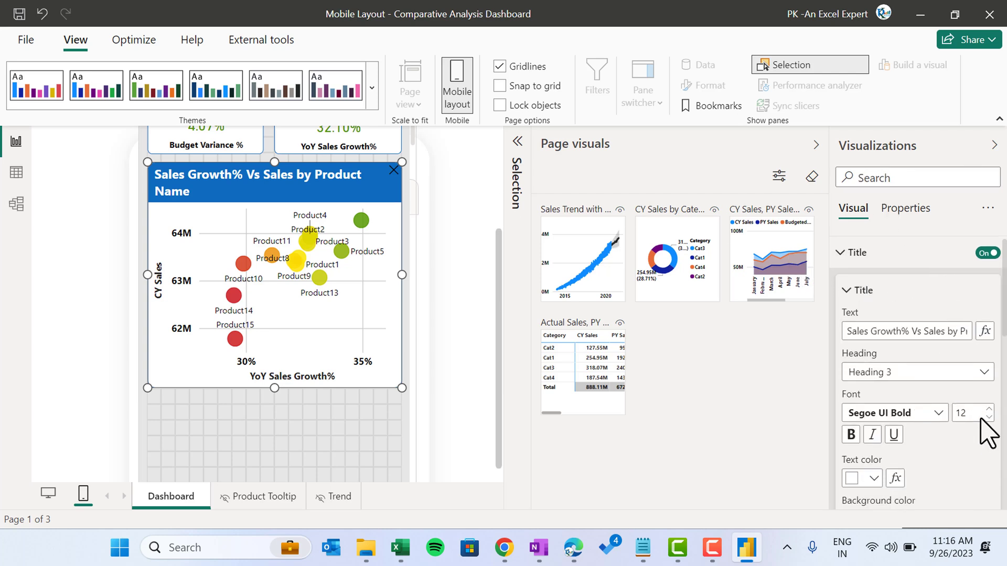
text(9)
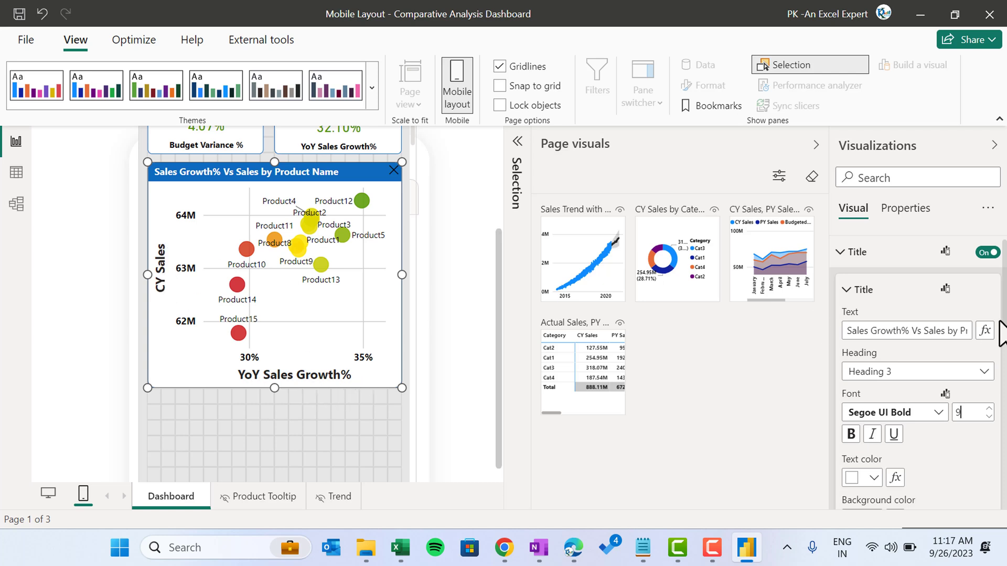
click(862, 290)
click(859, 252)
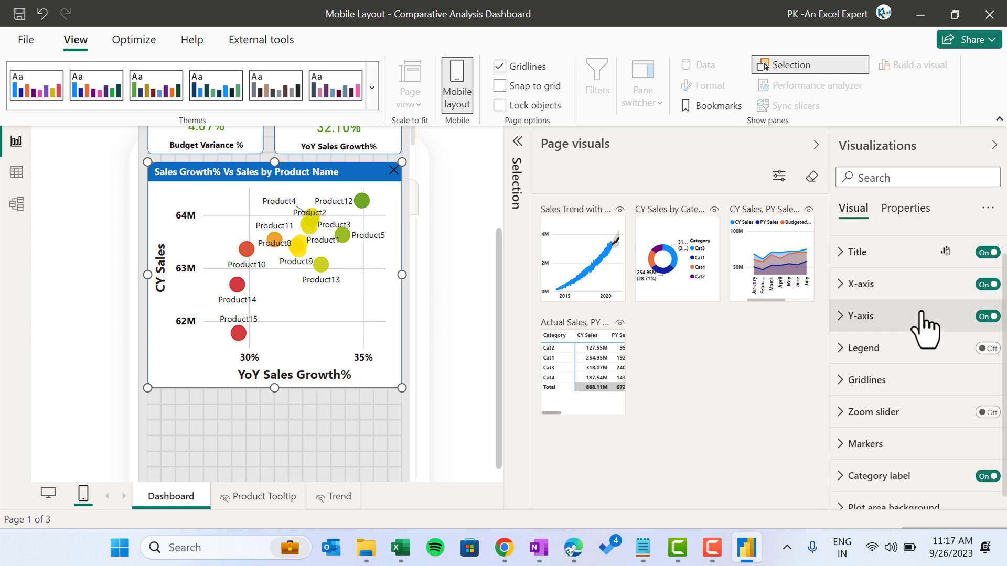
Set the scatter chart's X-axis title font size to 8.
click(863, 286)
scroll(948, 419, down, 3)
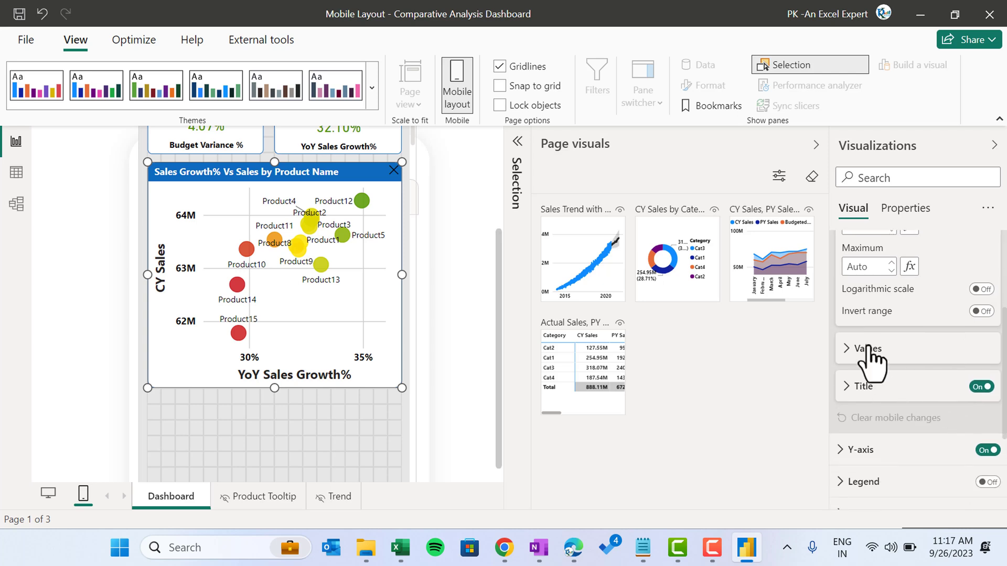
click(868, 350)
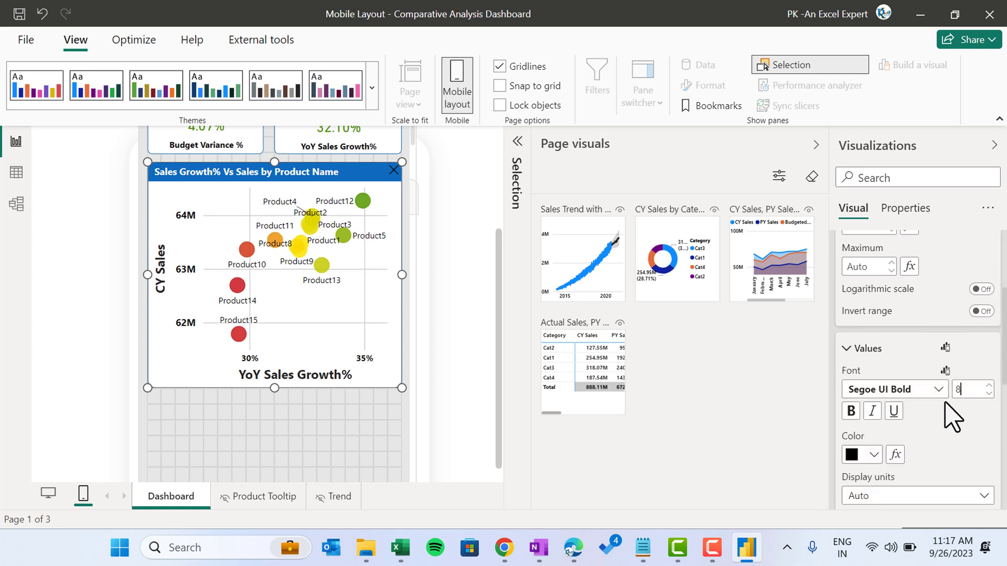
click(868, 349)
click(876, 396)
scroll(948, 461, down, 3)
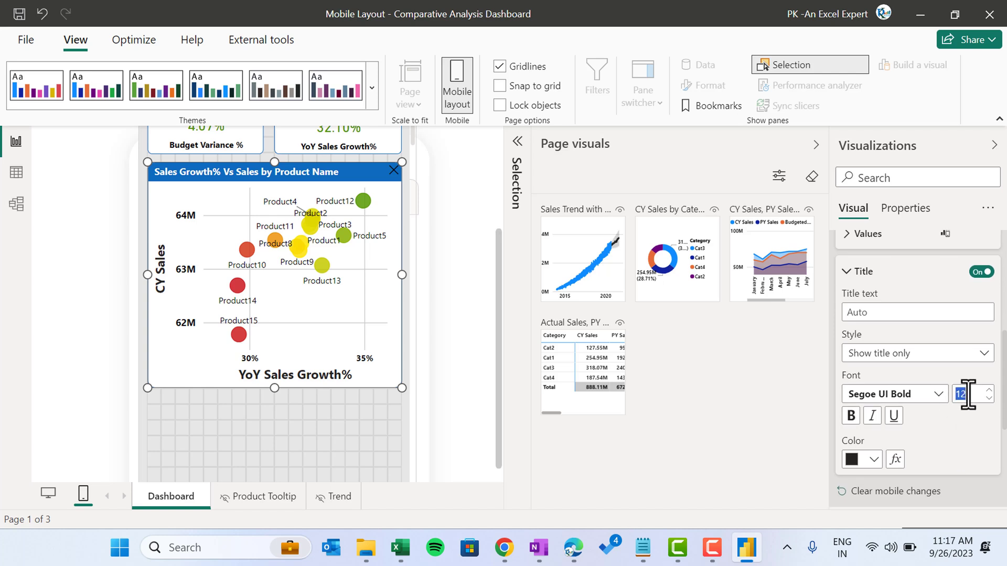
text(8)
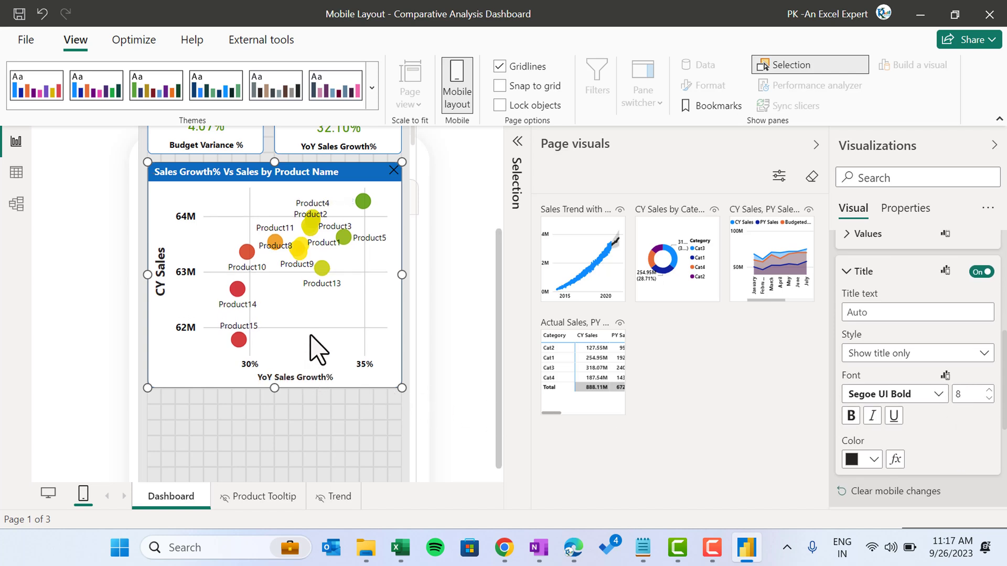
click(867, 274)
Set the Y-axis values and Y-axis title font sizes to 8.
click(857, 336)
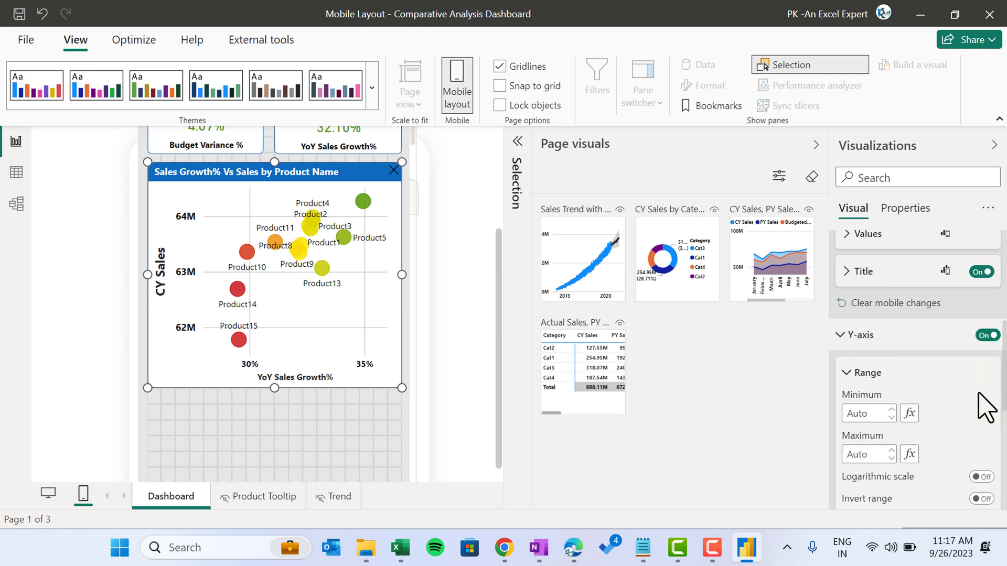
scroll(959, 419, down, 3)
click(867, 345)
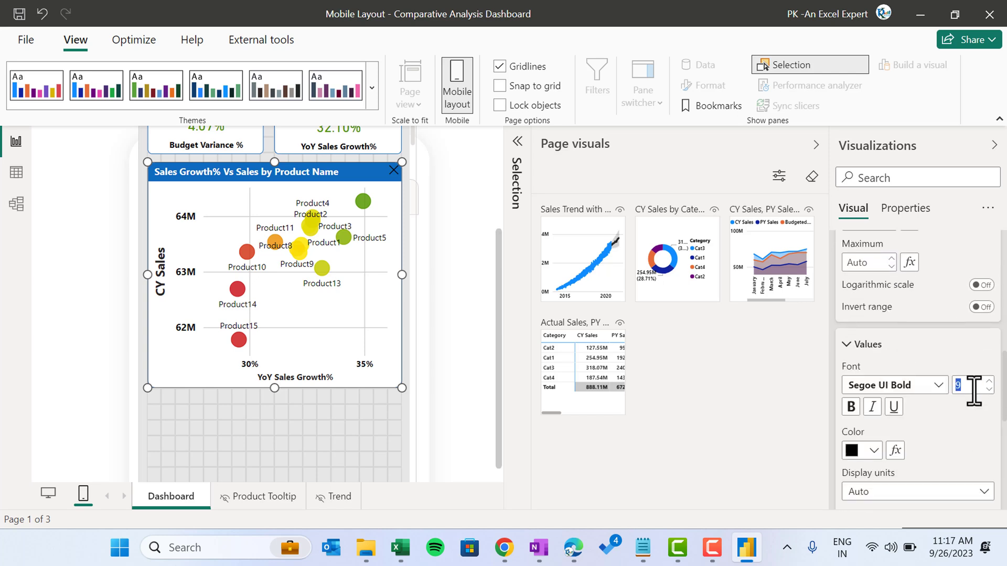
text(8)
scroll(922, 449, down, 3)
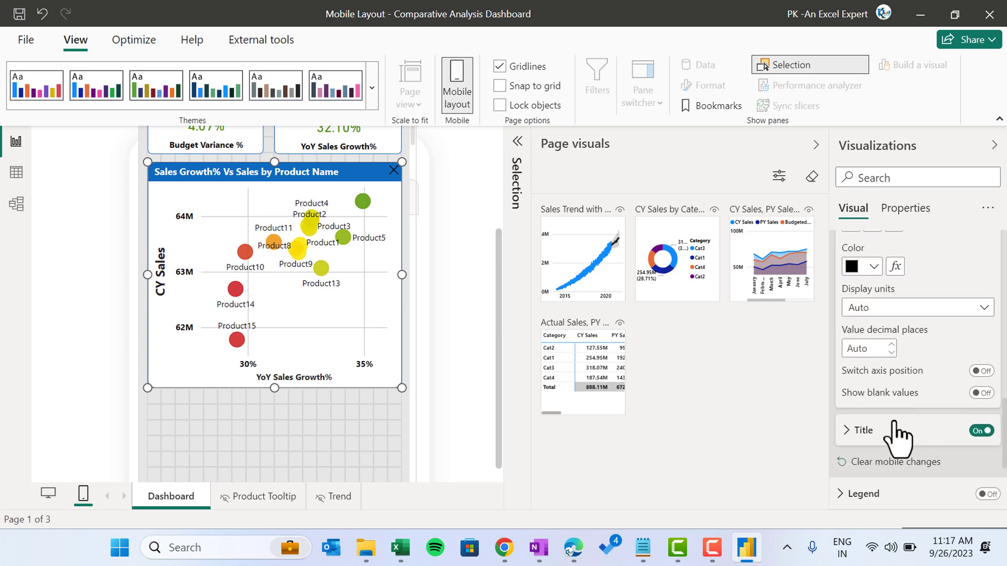
click(893, 445)
scroll(963, 462, down, 3)
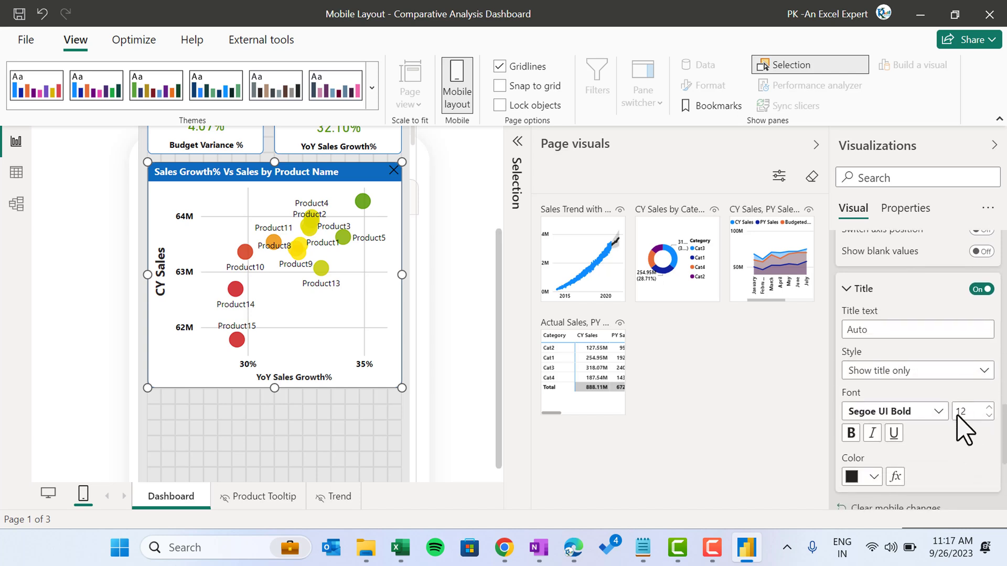
text(8)
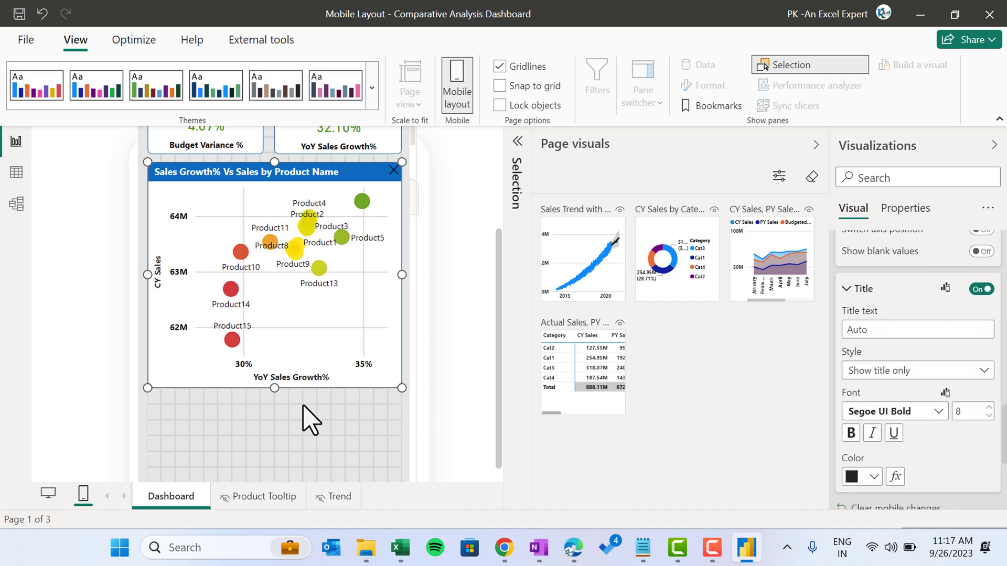
click(472, 212)
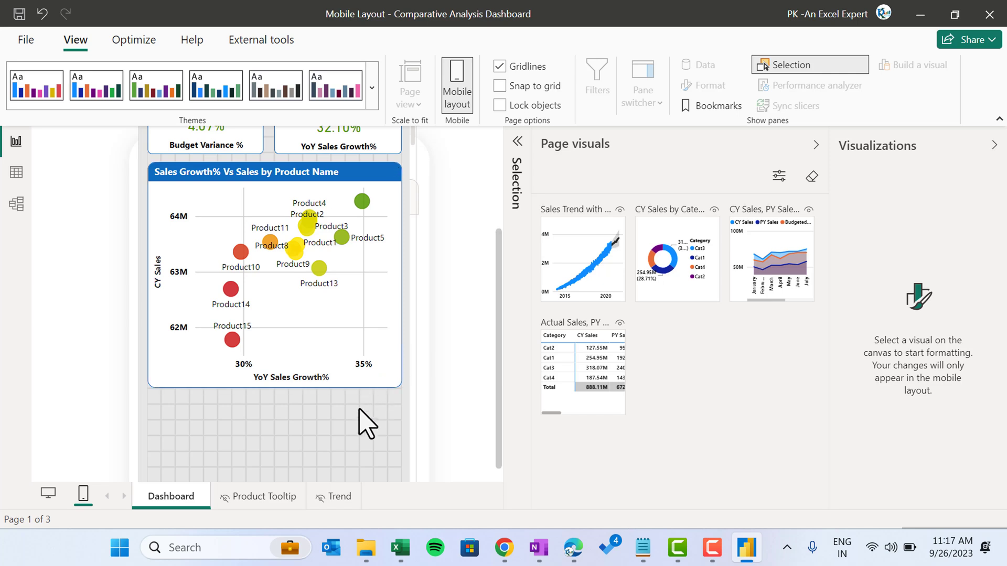
Place the Sales Trend, CY Sales by Category and monthly CY/PY/Budgeted Sales charts below the scatter.
scroll(360, 422, down, 3)
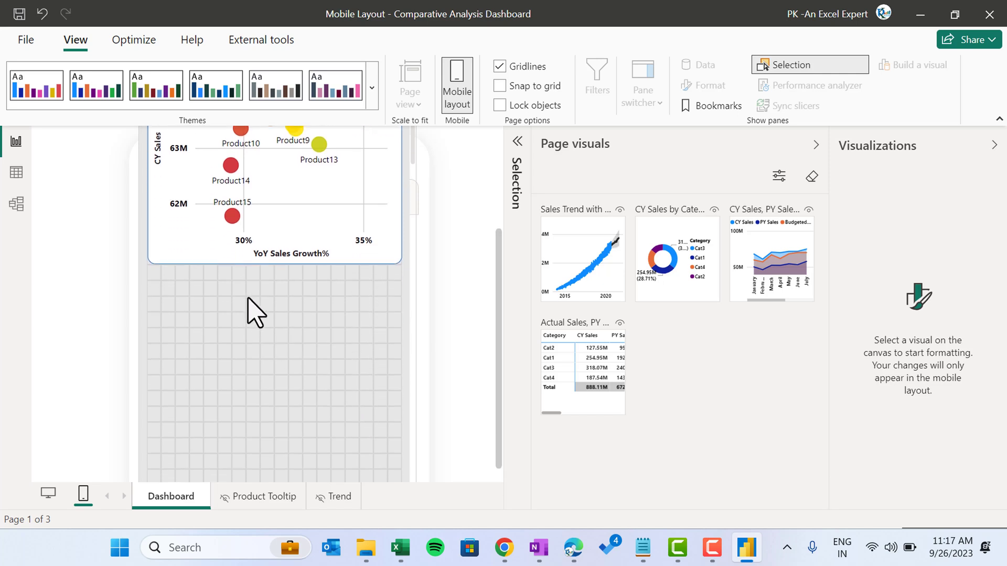
scroll(256, 313, down, 1)
drag(596, 233, 203, 247)
drag(601, 241, 292, 355)
drag(582, 257, 229, 418)
Add the Actual Sales table to the phone layout and select the Sales Trend chart.
scroll(333, 322, down, 3)
drag(582, 252, 243, 243)
click(389, 257)
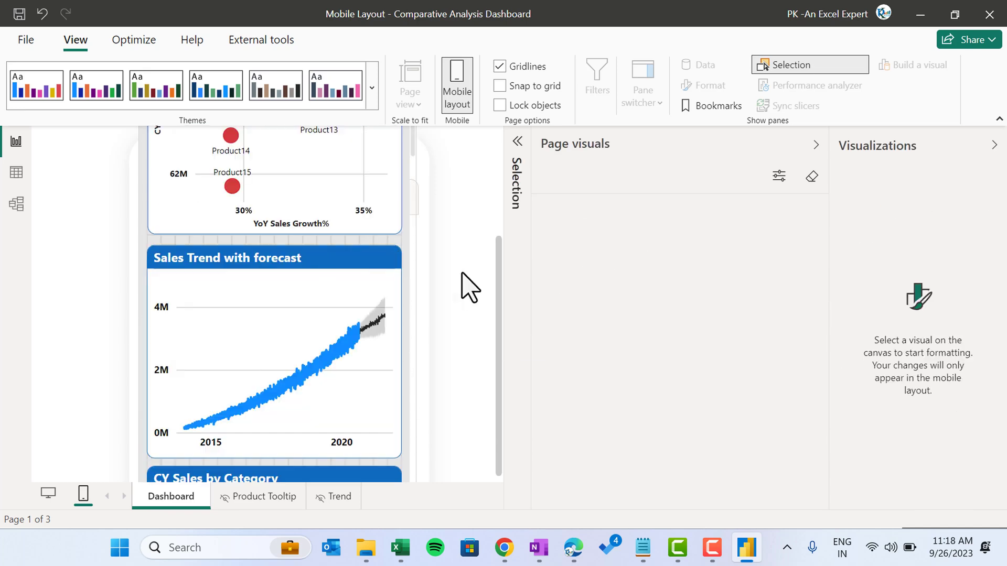
scroll(333, 231, up, 4)
scroll(296, 296, down, 3)
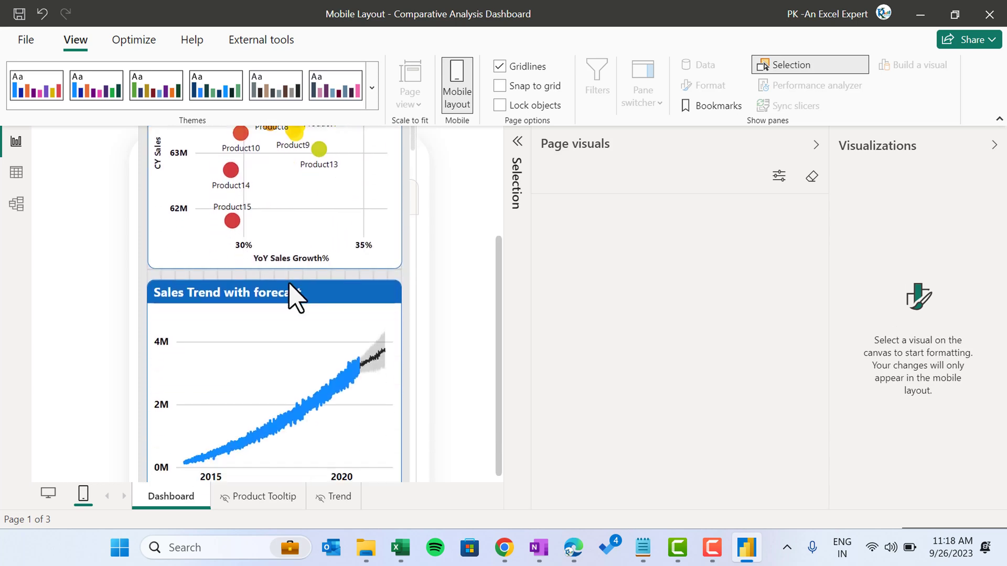
click(283, 294)
scroll(286, 302, down, 2)
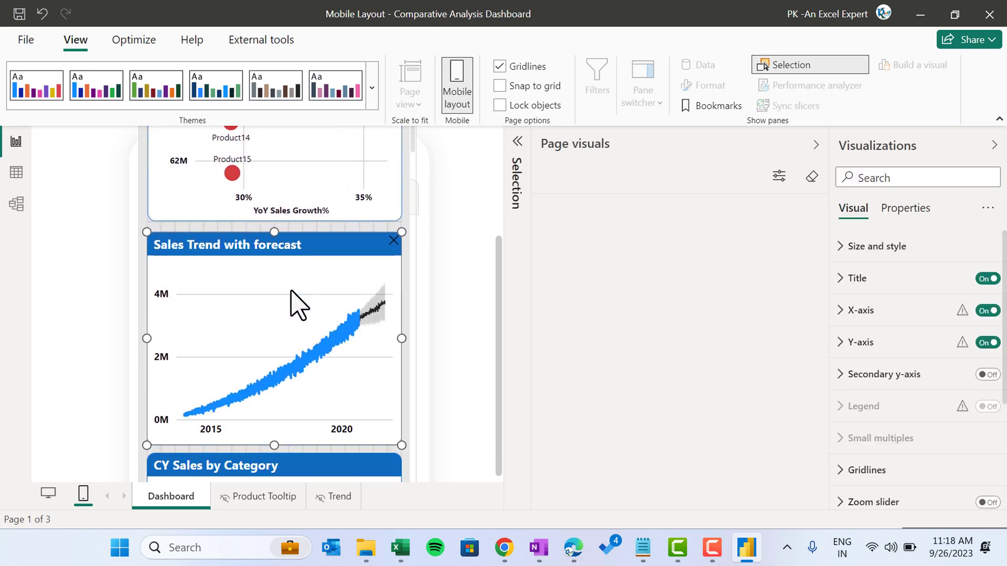
Set the Sales Trend and CY Sales by Category title font size to 9.
click(860, 279)
scroll(967, 373, down, 1)
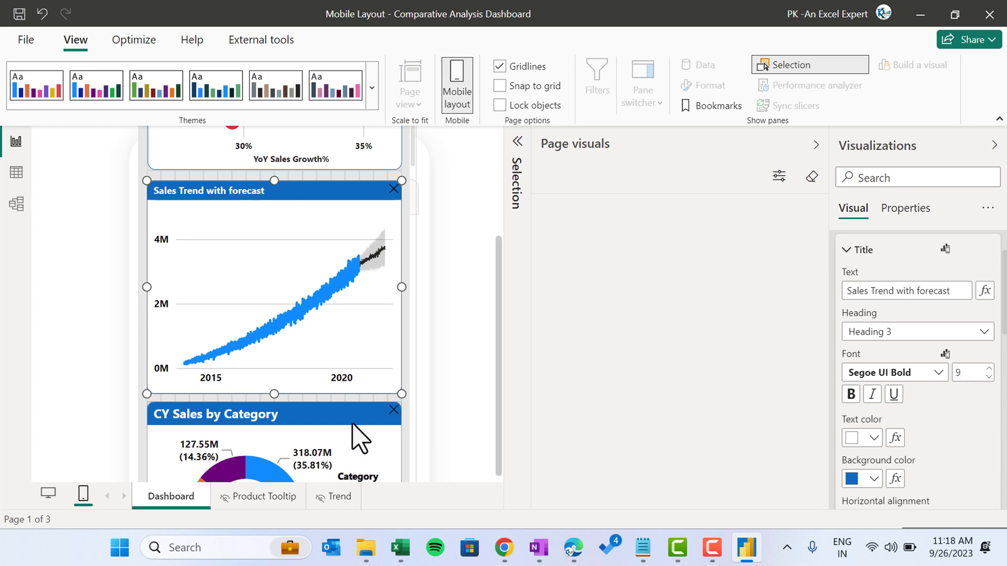
click(352, 434)
click(974, 374)
text(9)
scroll(383, 380, down, 4)
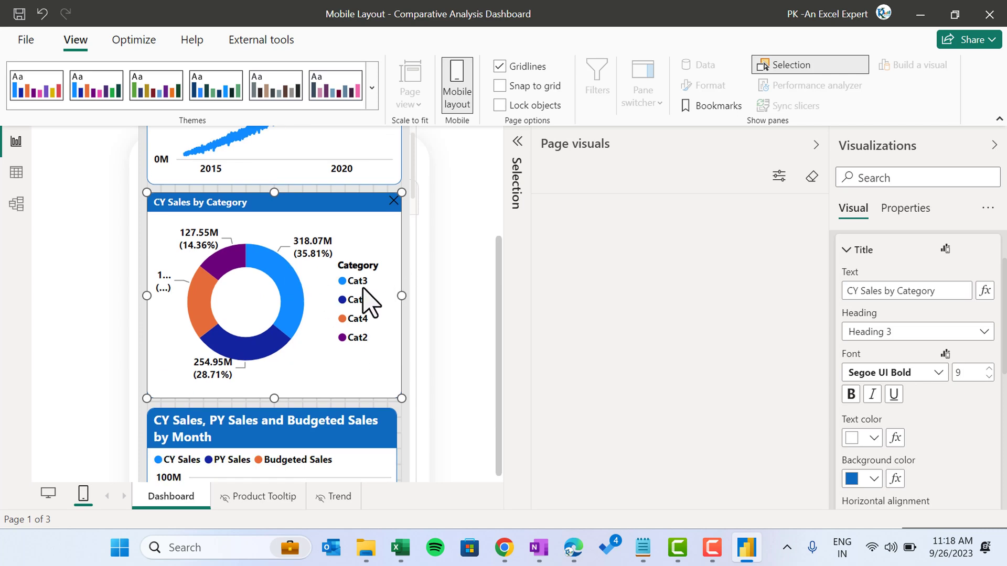
click(864, 251)
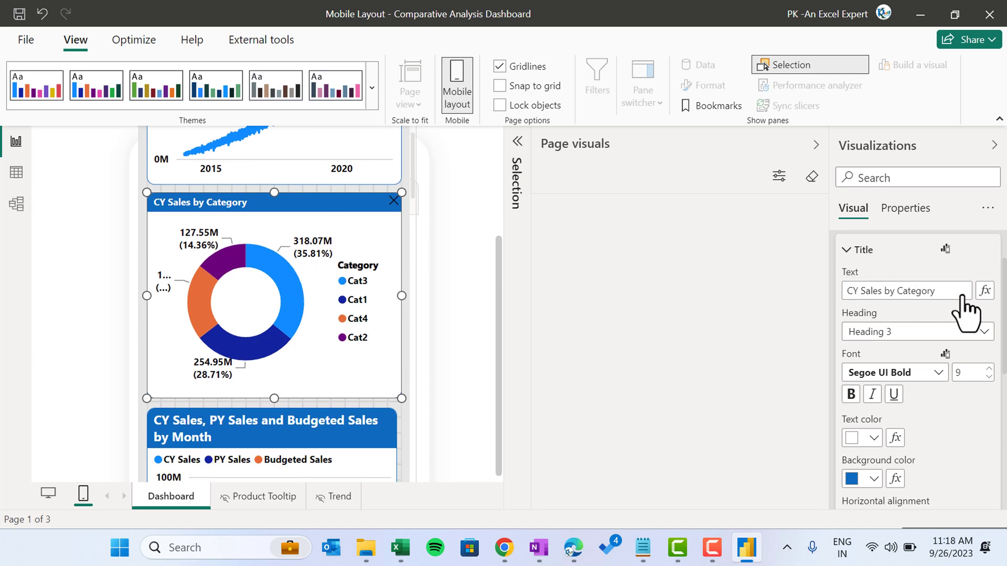
Set the donut chart's legend text font size to 8.
scroll(907, 415, down, 1)
click(910, 401)
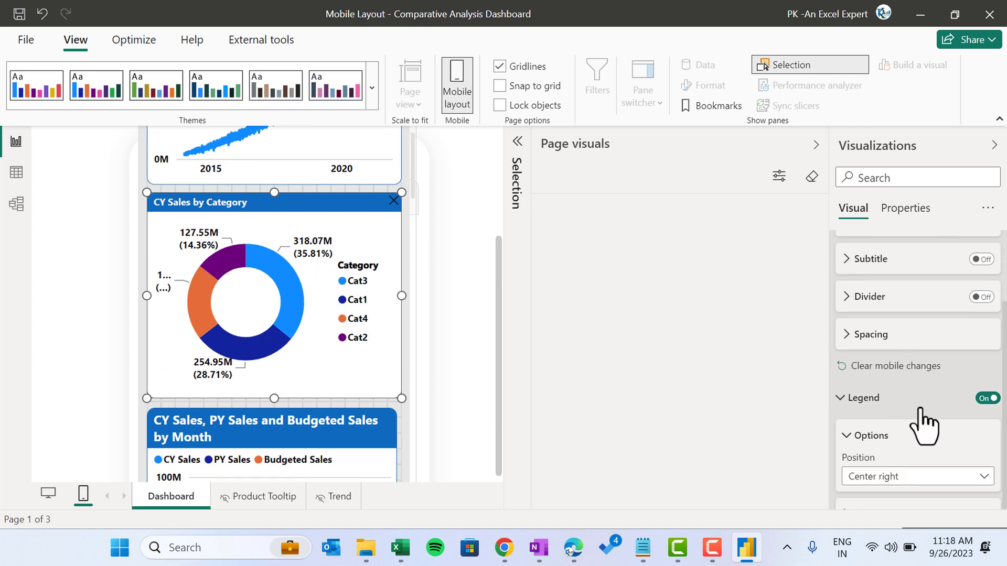
scroll(975, 456, down, 4)
click(868, 329)
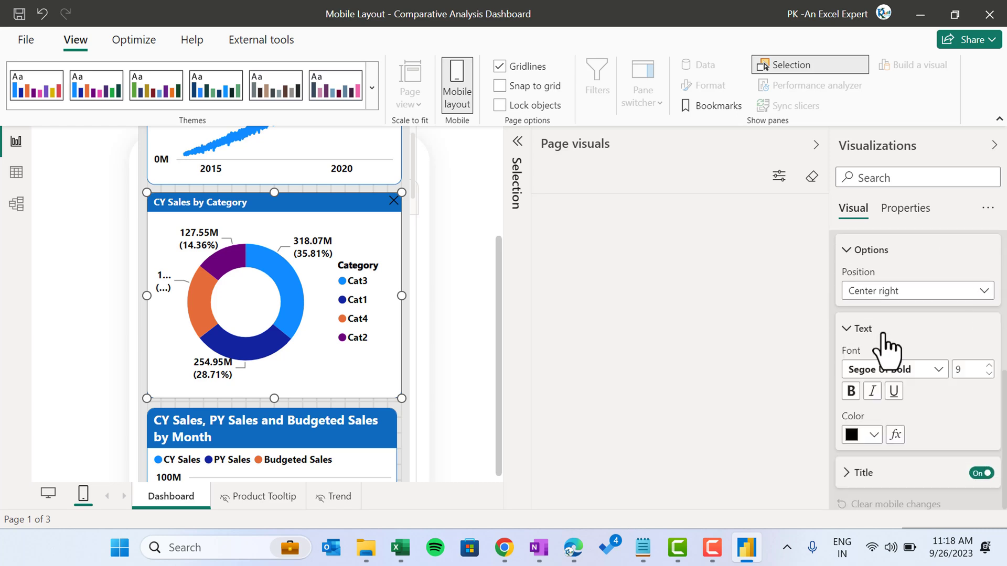
double_click(972, 369)
text(8)
scroll(935, 449, down, 2)
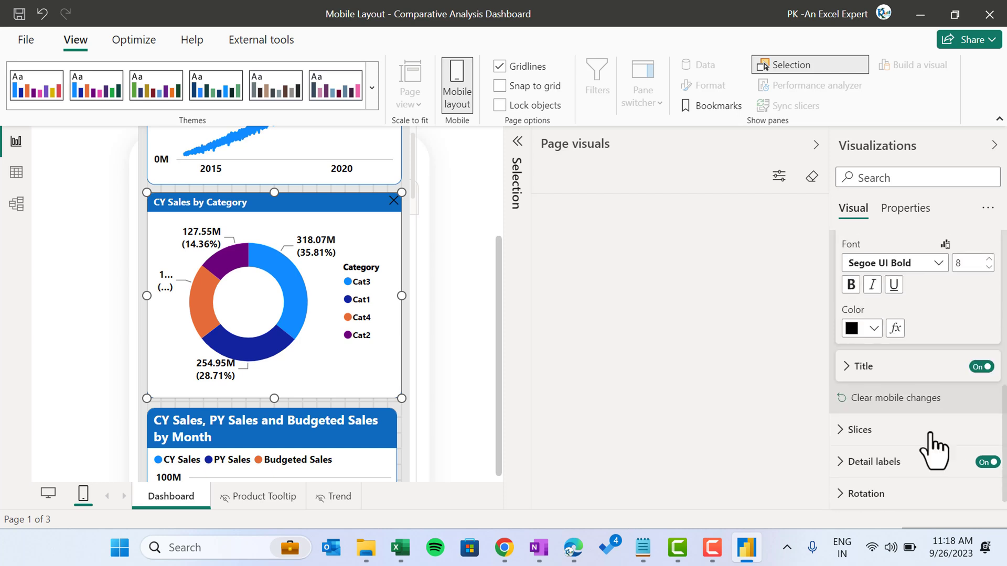
Set the donut chart's detail label values font size to 8.
click(873, 464)
scroll(923, 487, down, 1)
scroll(944, 472, down, 2)
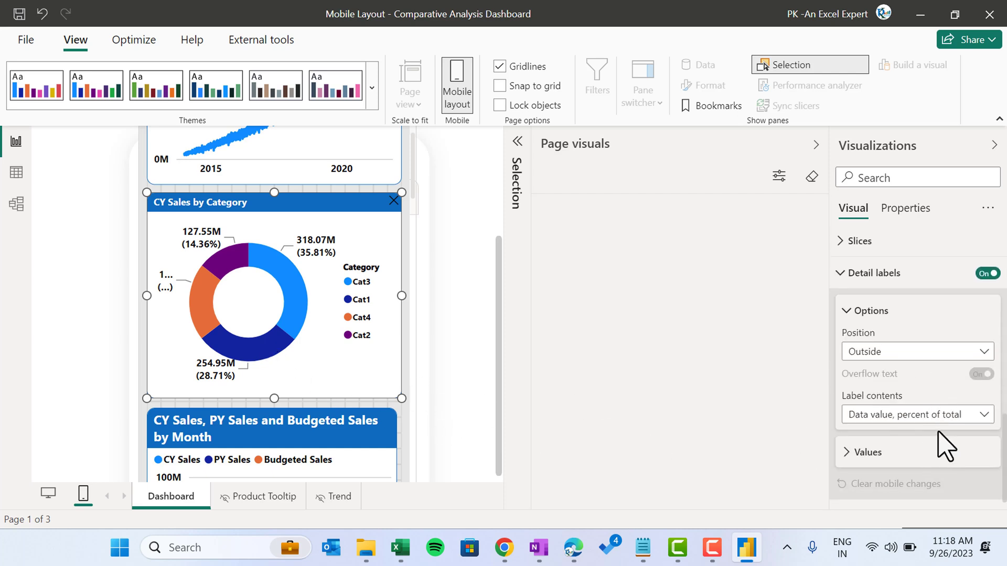
click(892, 453)
scroll(965, 456, down, 1)
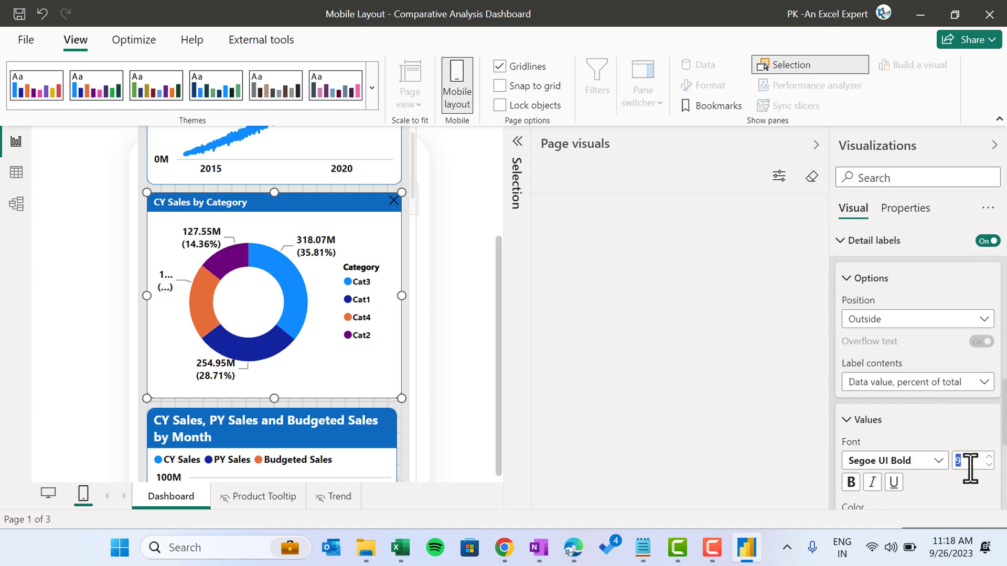
scroll(456, 365, down, 1)
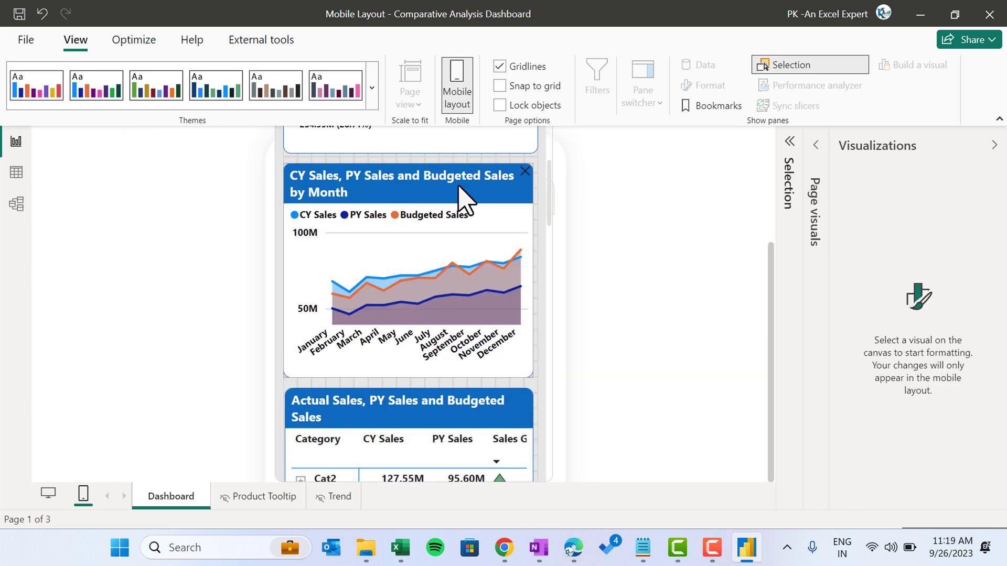
click(464, 199)
Set the monthly sales chart's title font size to 9 so it fits one line.
click(846, 283)
double_click(967, 438)
text(9)
scroll(865, 356, down, 1)
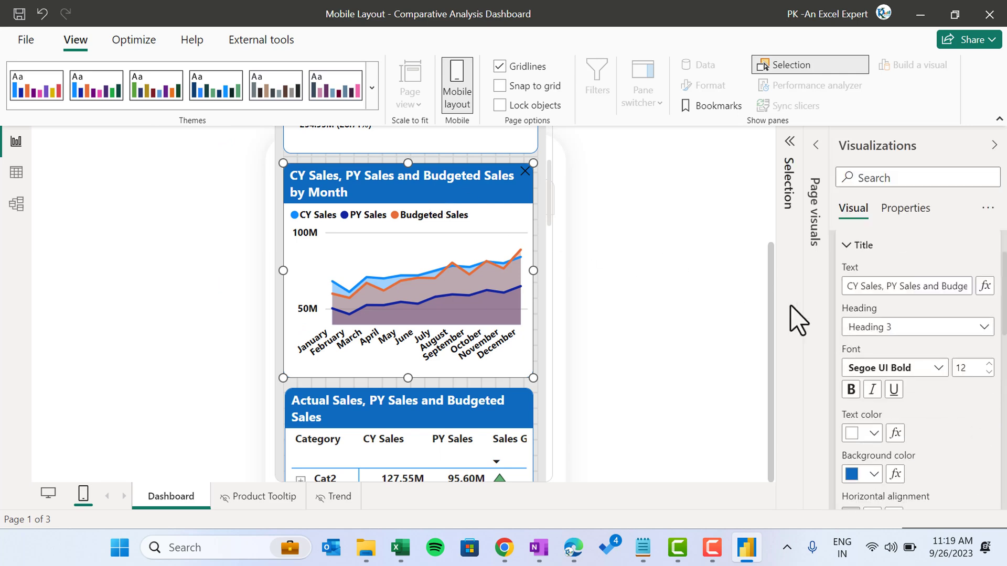
scroll(871, 278, up, 1)
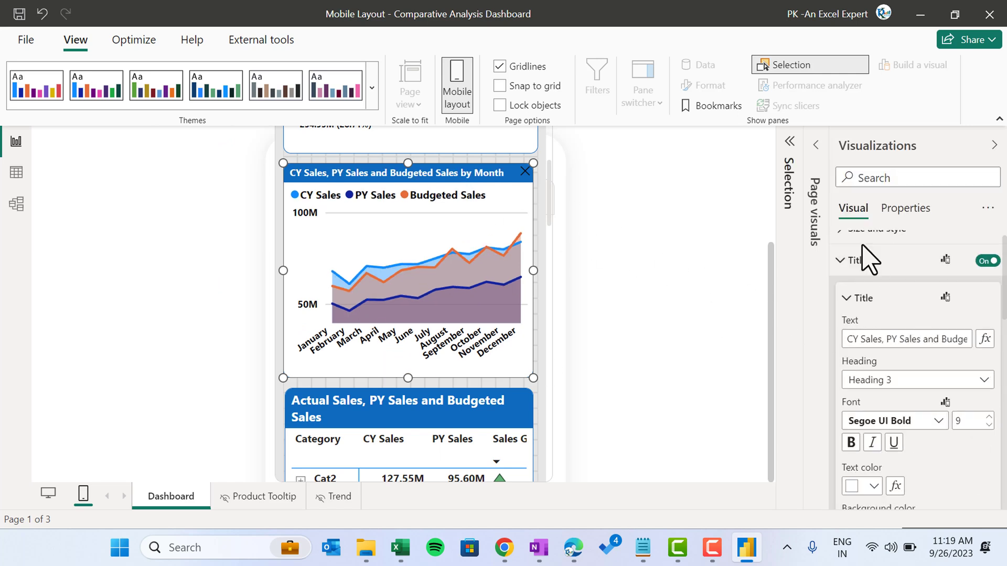
click(863, 265)
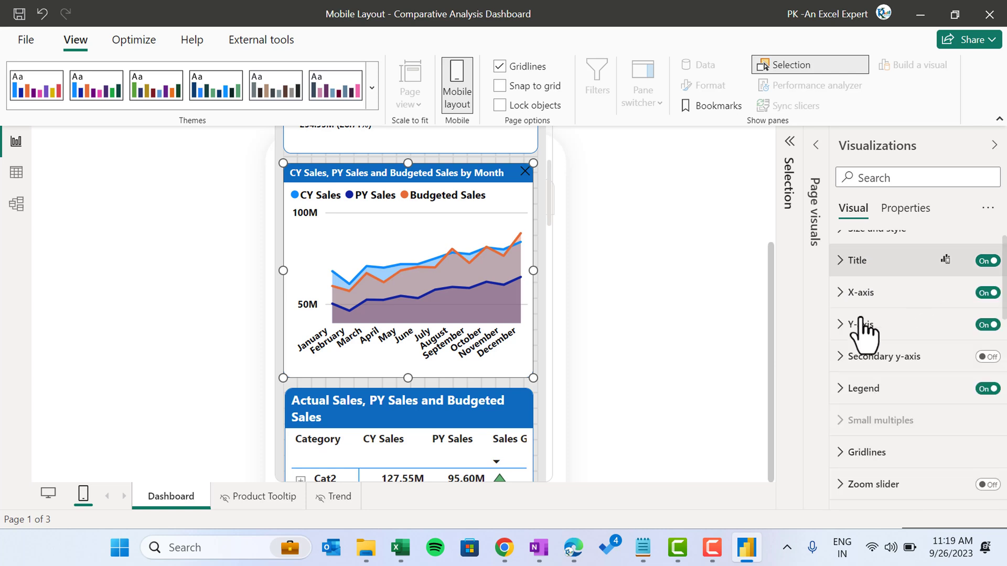
Make the monthly chart's axis value labels smaller.
click(855, 299)
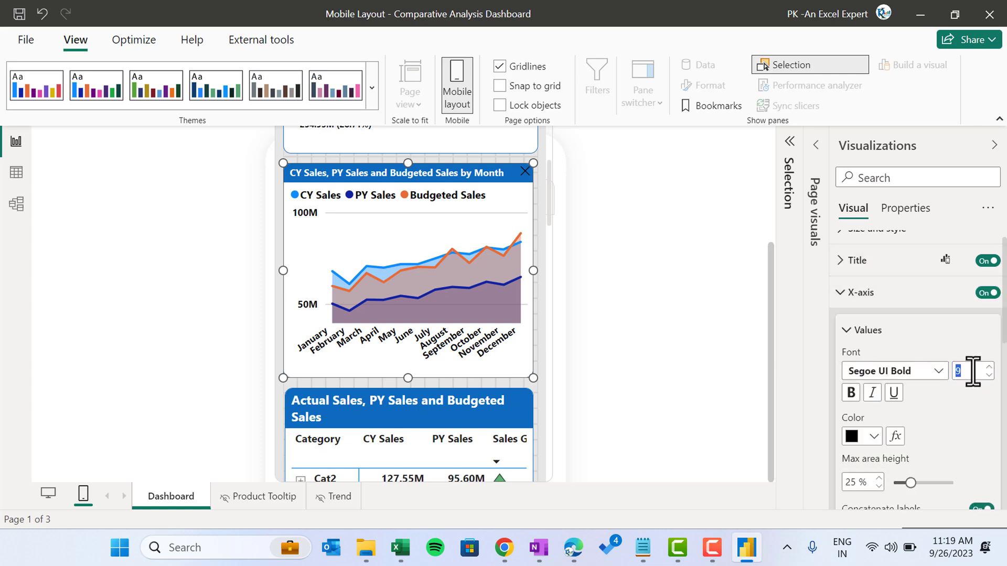
click(852, 296)
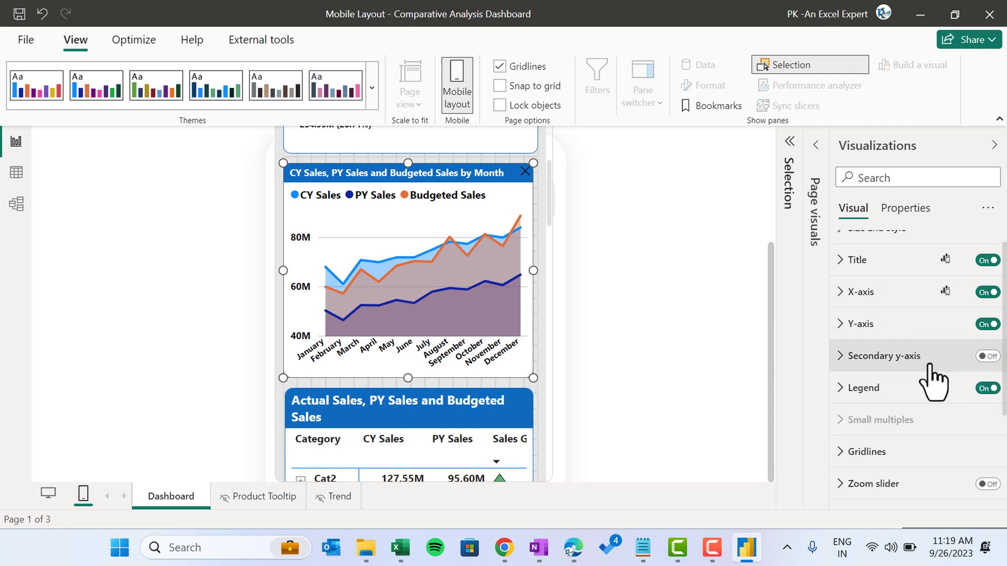
click(873, 328)
scroll(970, 411, down, 5)
click(970, 368)
double_click(970, 388)
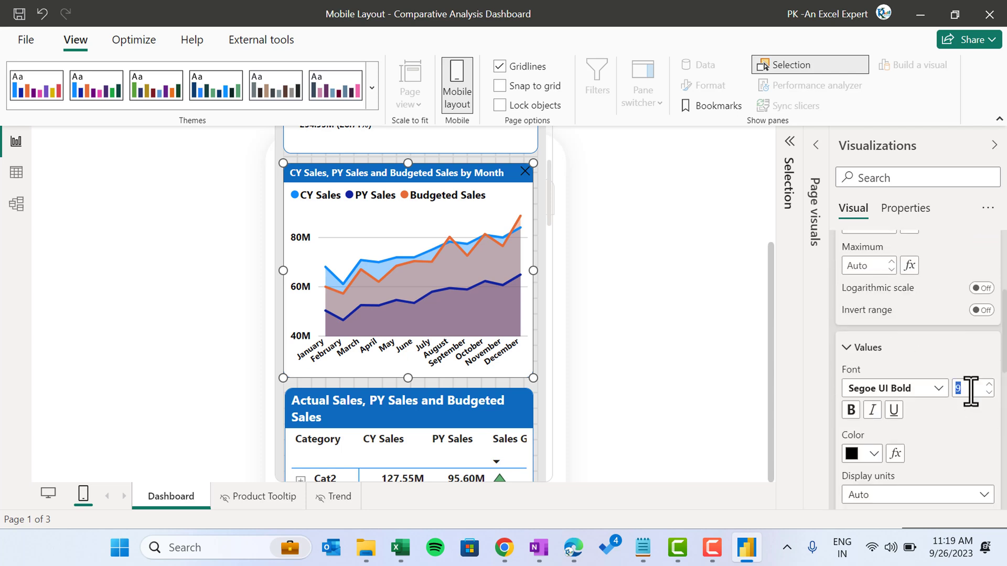
scroll(921, 461, down, 5)
Reduce the monthly chart's line stroke width.
click(859, 377)
scroll(917, 423, down, 2)
scroll(917, 461, down, 4)
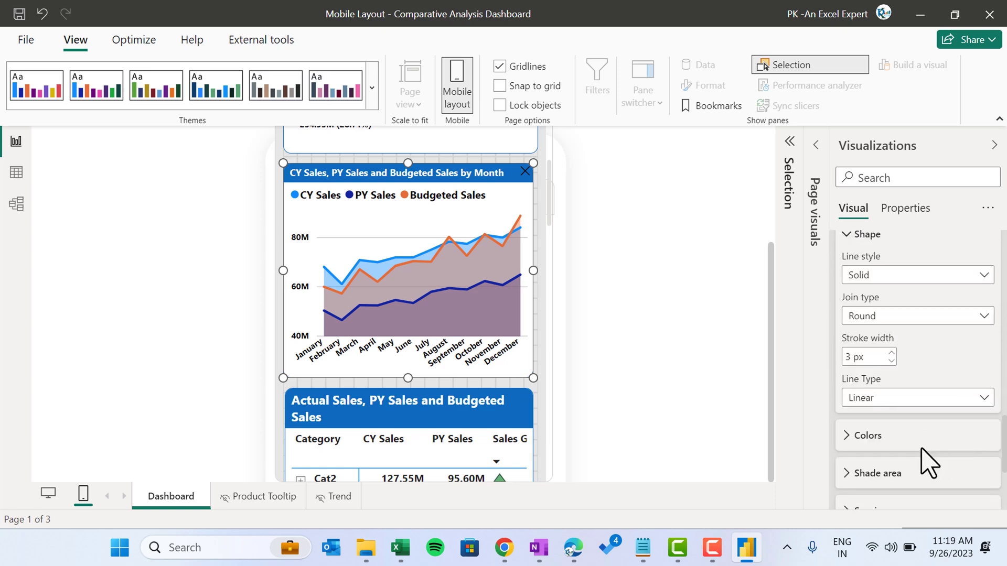
click(891, 360)
Thin the monthly chart's lines further to 2 px.
click(892, 361)
click(539, 408)
scroll(537, 407, down, 3)
scroll(538, 411, down, 3)
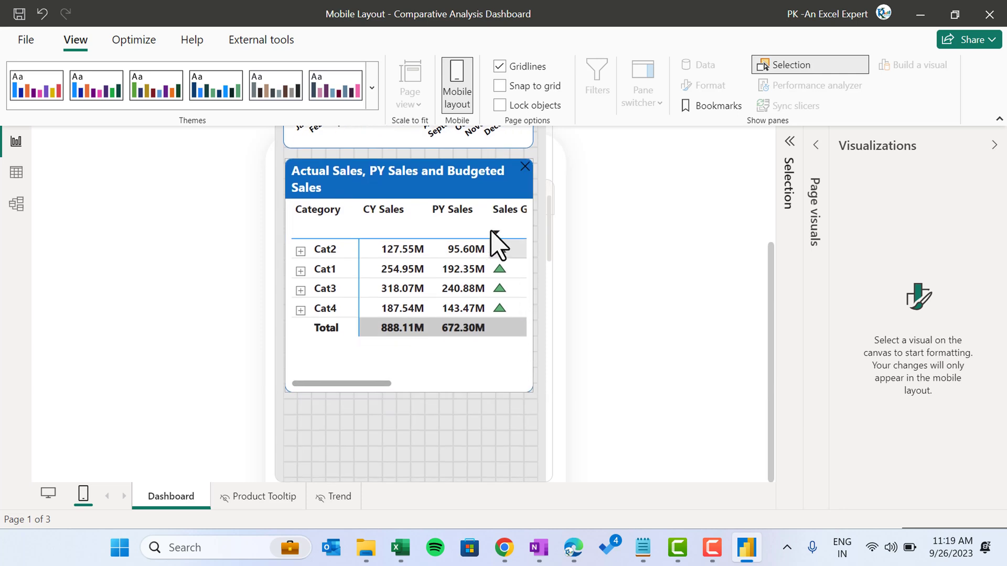
Set the Actual Sales table's title font size to 9.
click(494, 376)
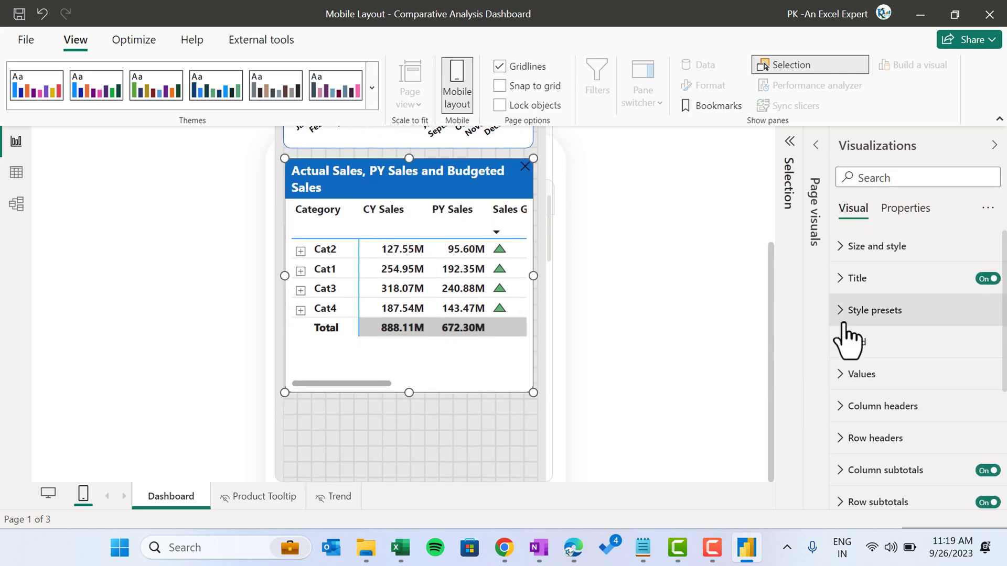
click(859, 278)
scroll(965, 433, down, 1)
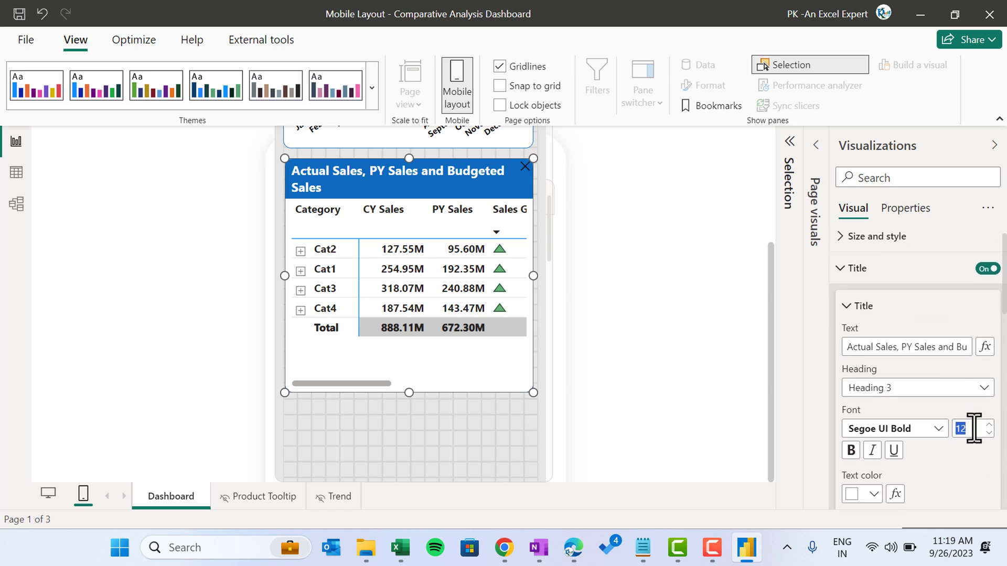
text(9)
key(Return)
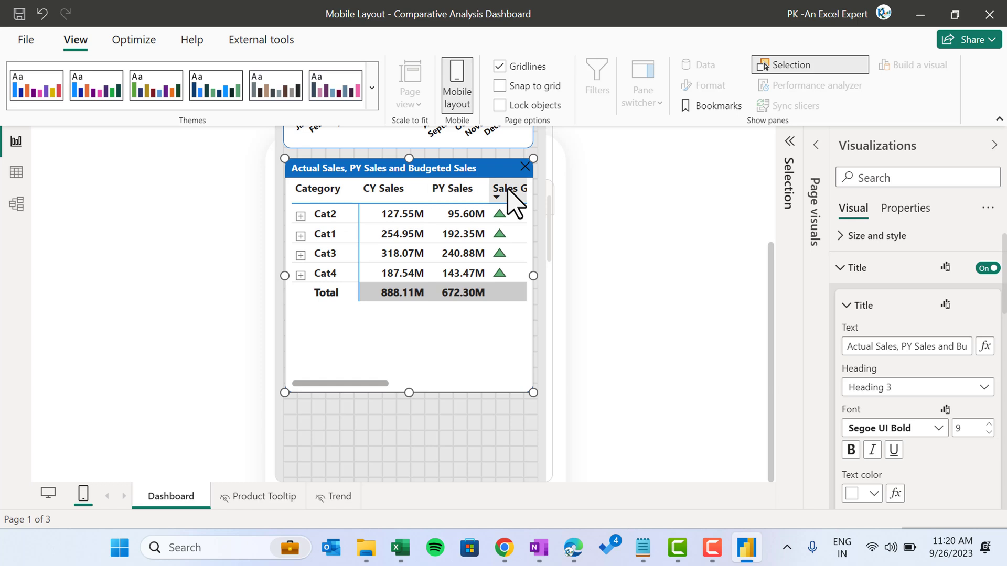
Set the table's values font size to 8.
click(859, 268)
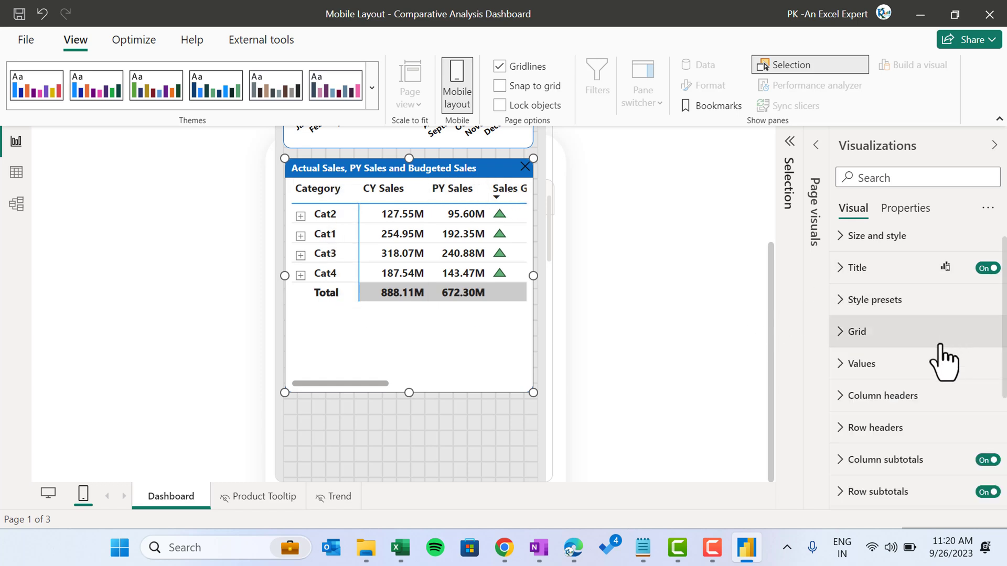
click(892, 362)
scroll(998, 426, down, 1)
click(976, 403)
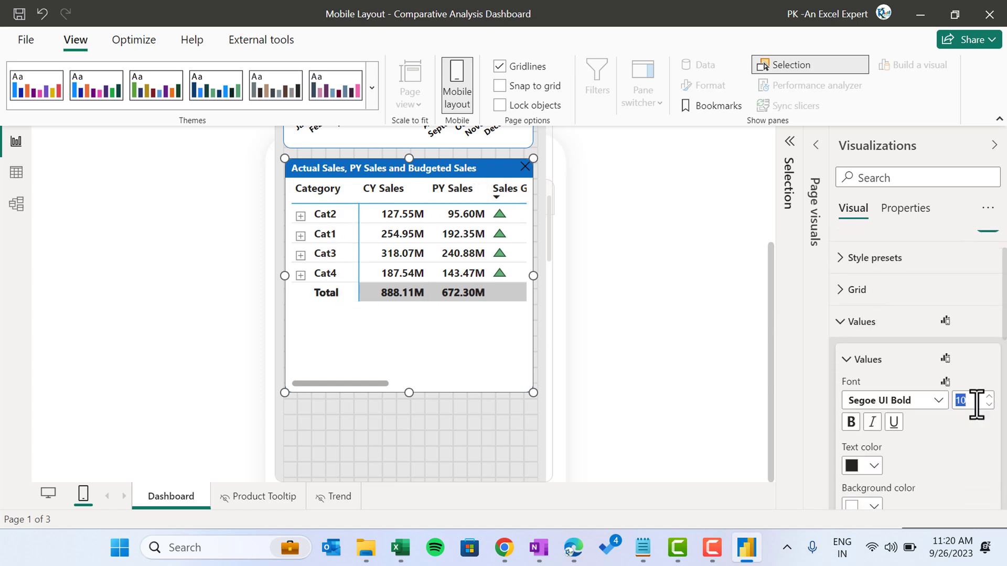
text(8)
click(870, 361)
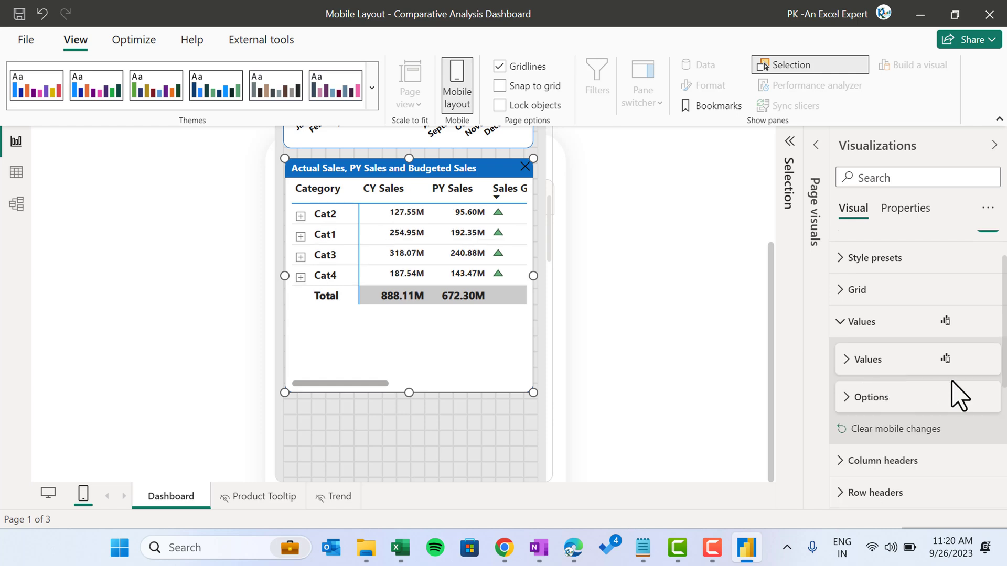
Set the table's column header and row header font sizes to 8.
scroll(899, 414, down, 3)
click(954, 313)
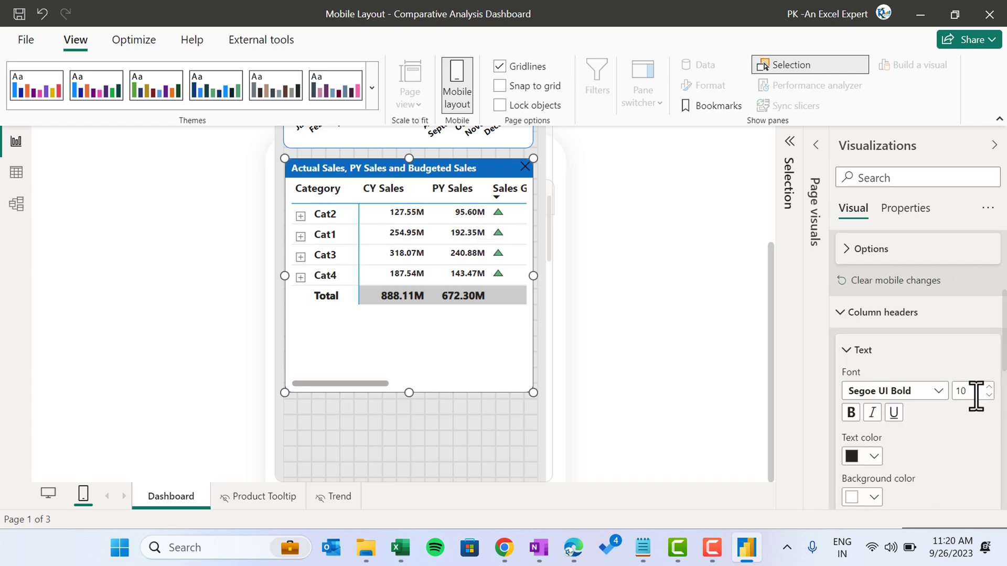
text(8)
click(870, 350)
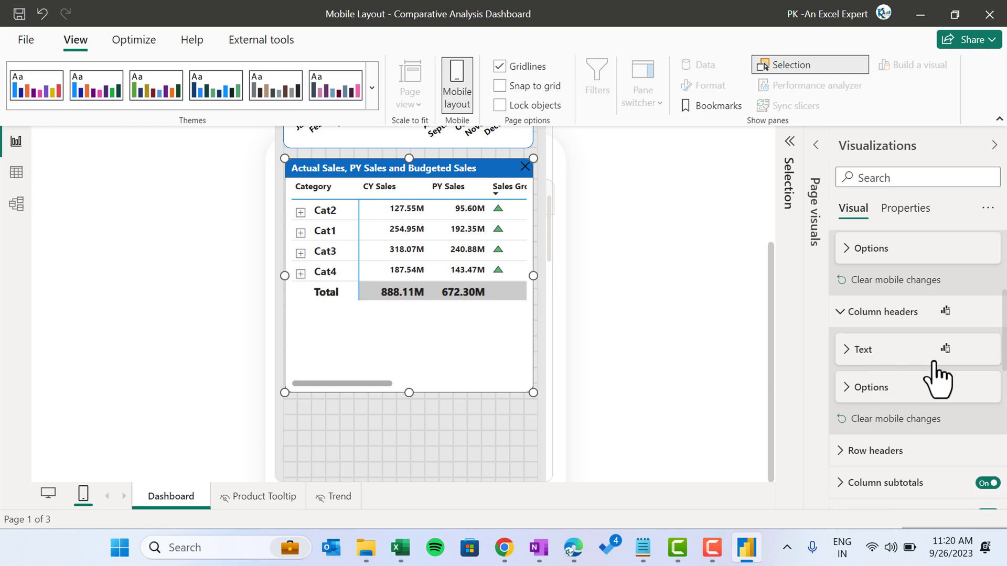
click(869, 452)
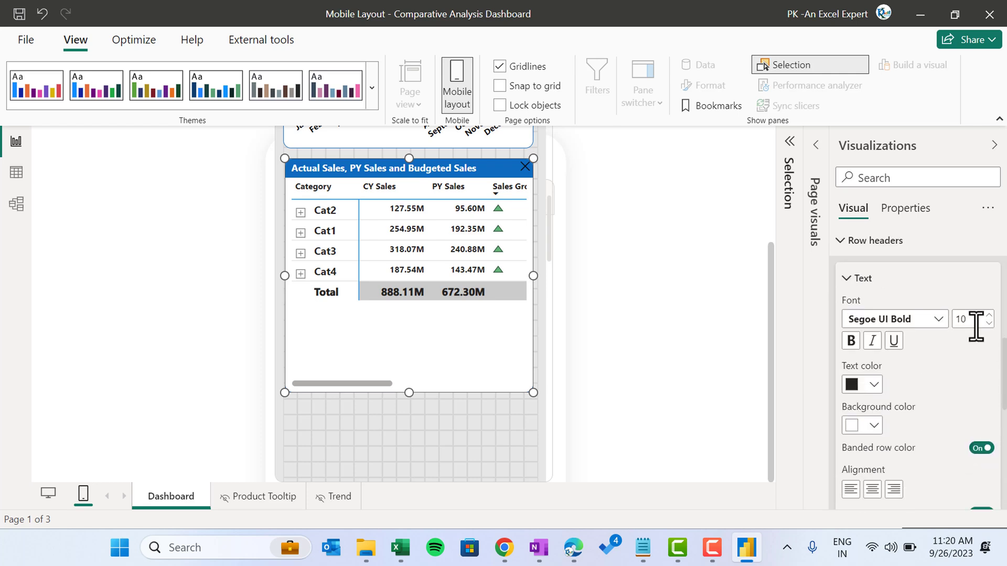
text(8)
Shrink the font of the table's column and row subtotal values.
scroll(966, 393, down, 5)
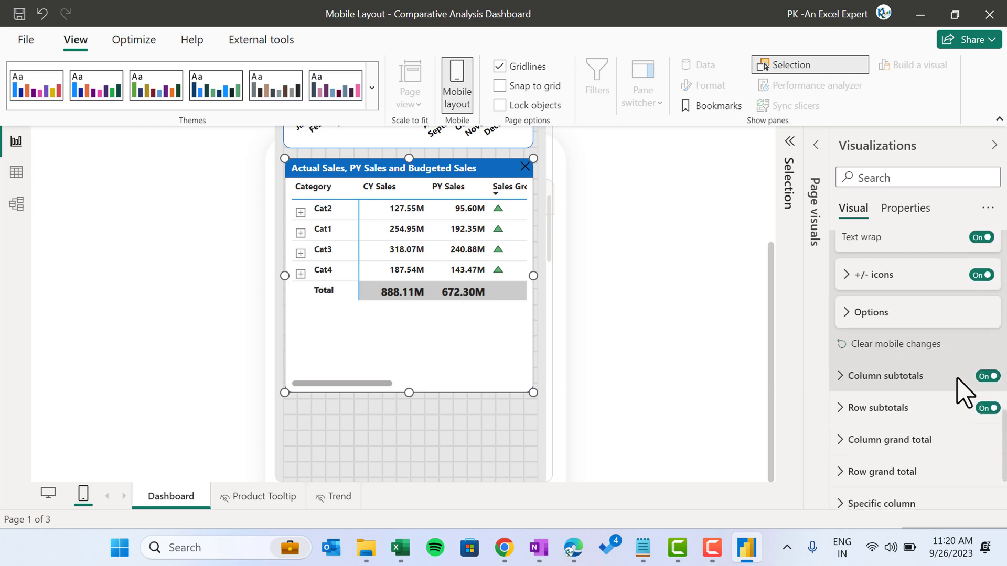
scroll(917, 378, down, 2)
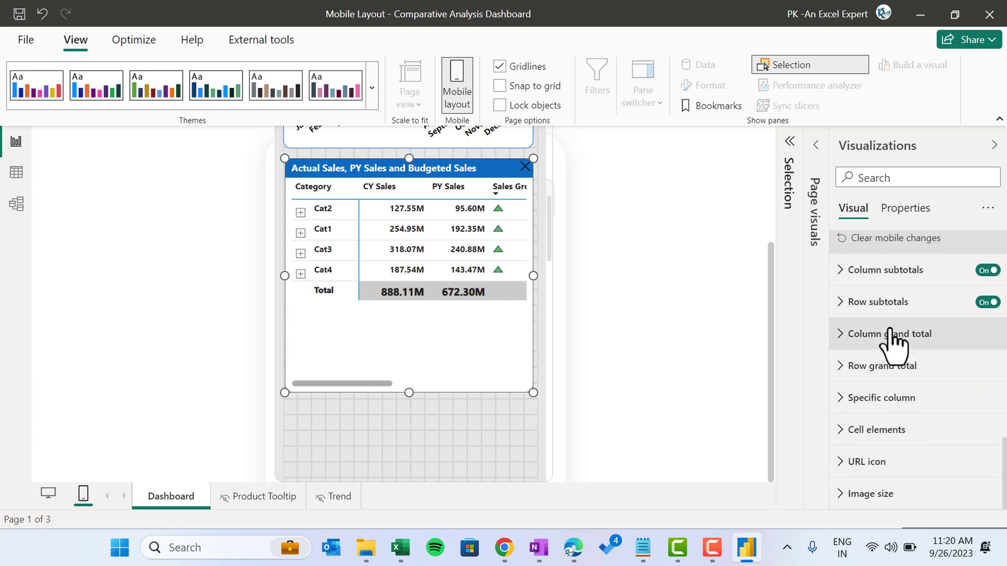
click(888, 278)
scroll(967, 341, down, 4)
scroll(971, 332, up, 2)
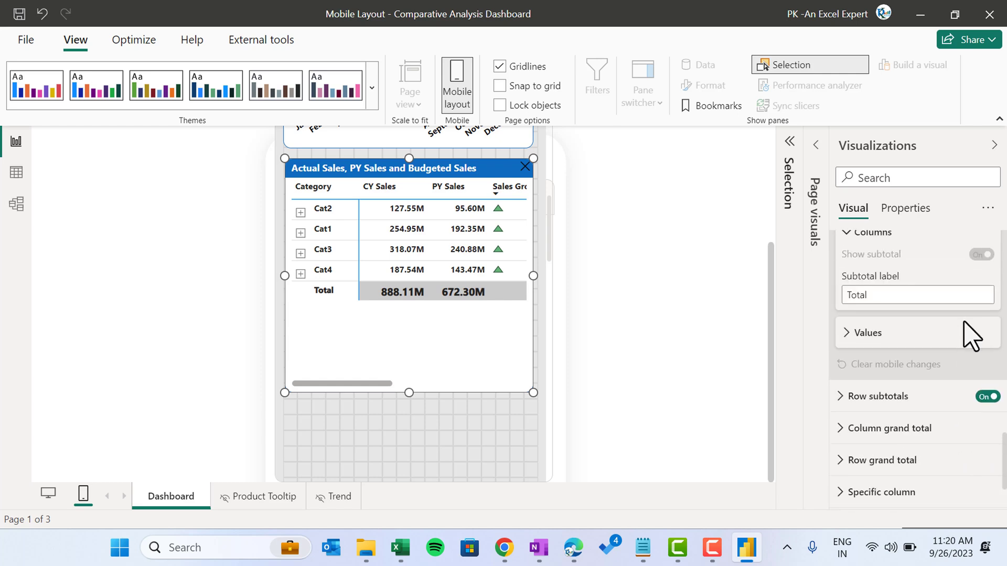
click(886, 358)
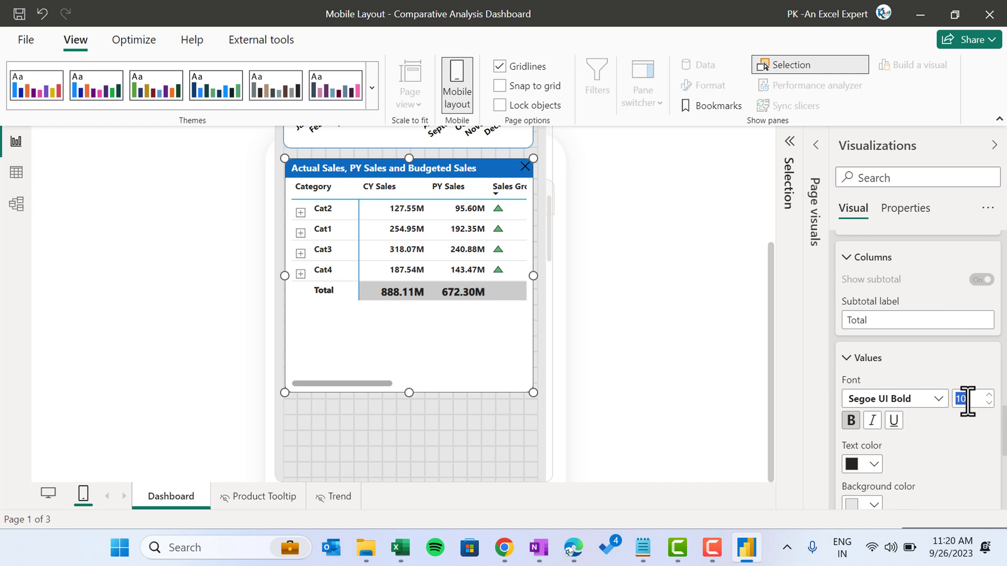
scroll(971, 420, down, 5)
click(885, 336)
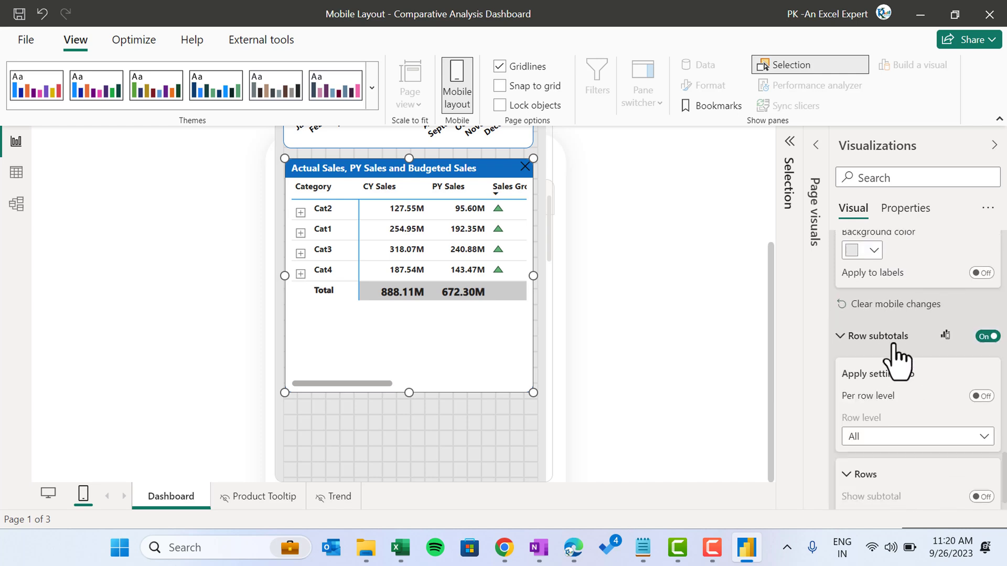
scroll(981, 434, down, 5)
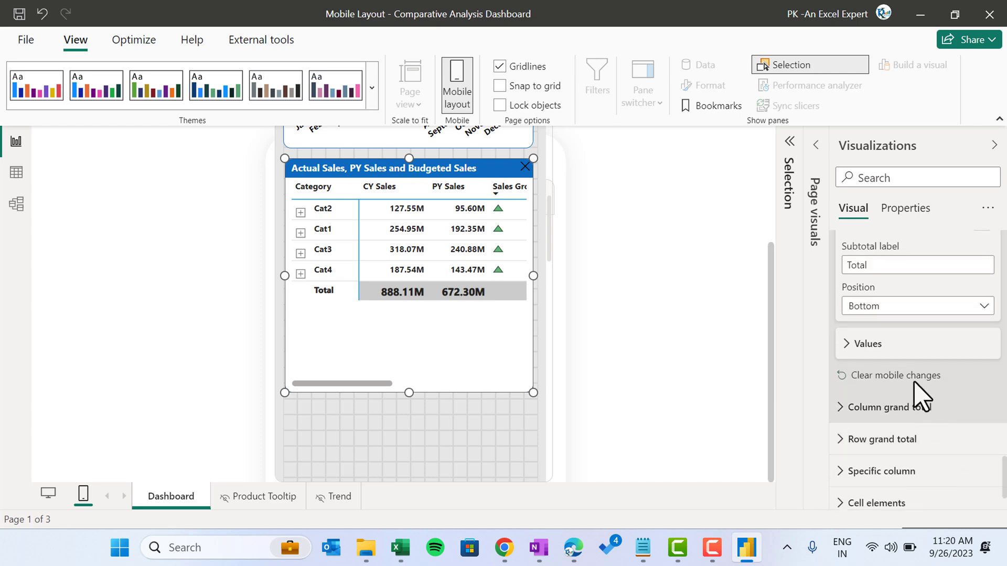
click(902, 346)
key(ctrl+z)
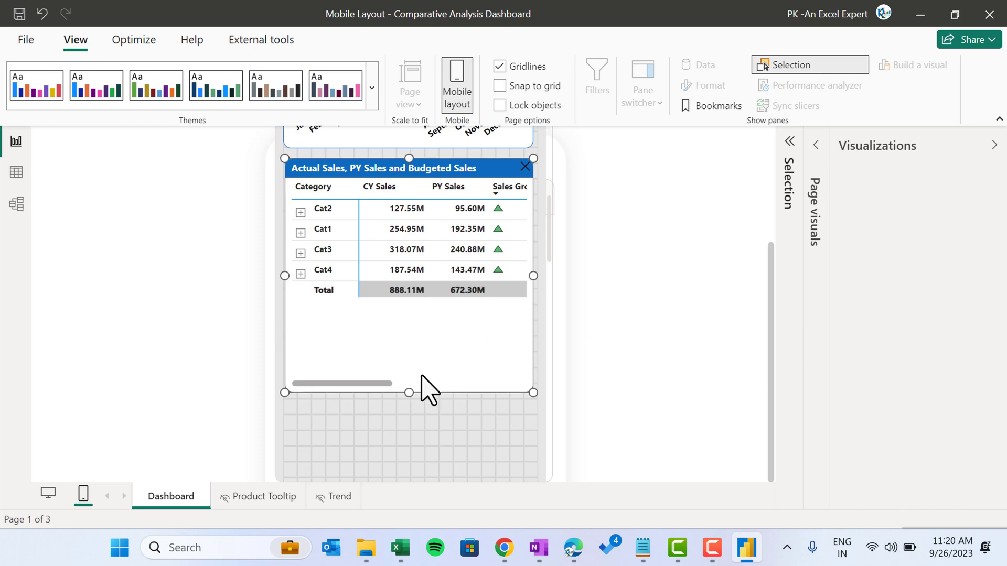
Shorten the phone-layout table slightly and return to the desktop page layout.
drag(408, 393, 409, 381)
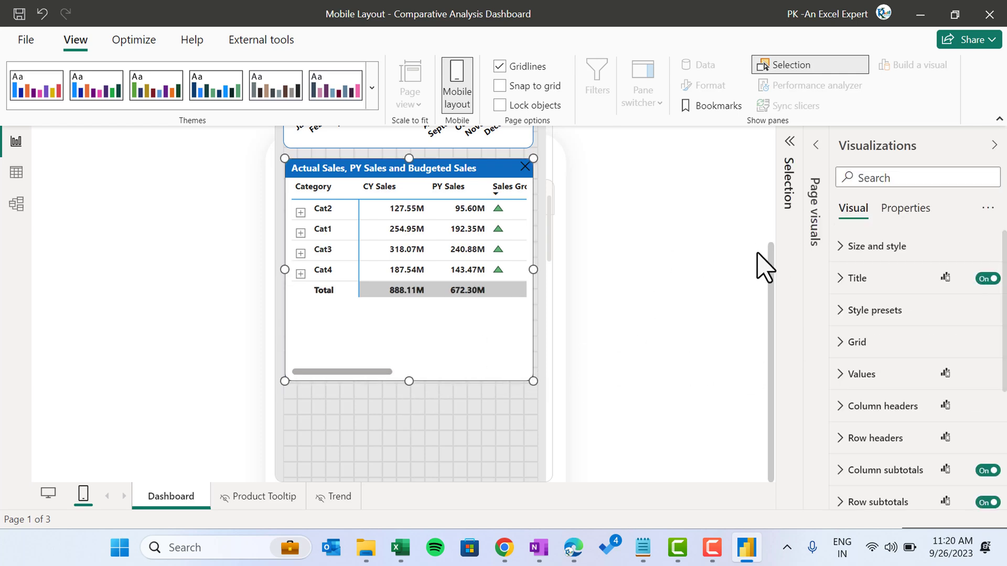
click(555, 236)
scroll(551, 225, up, 10)
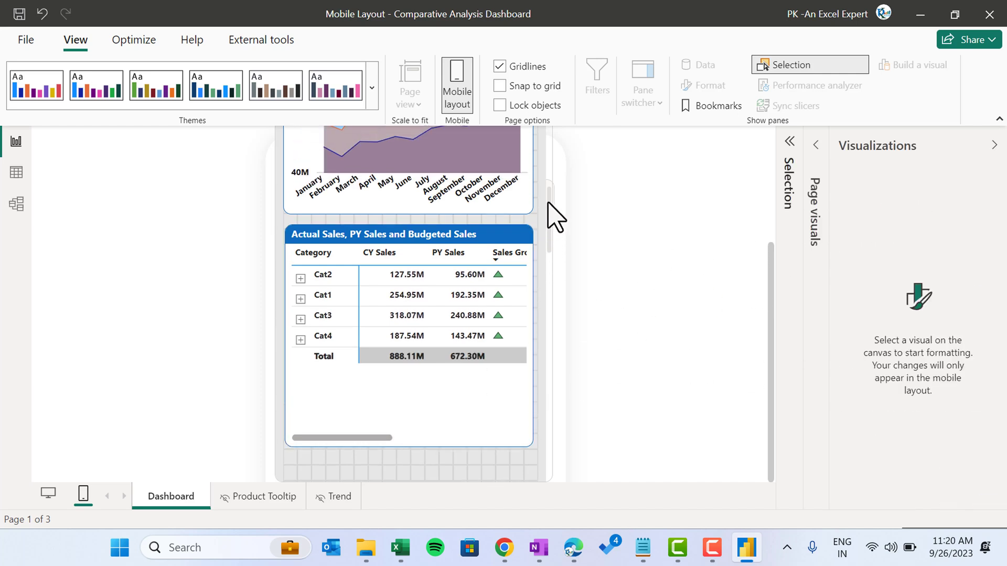
scroll(534, 265, up, 5)
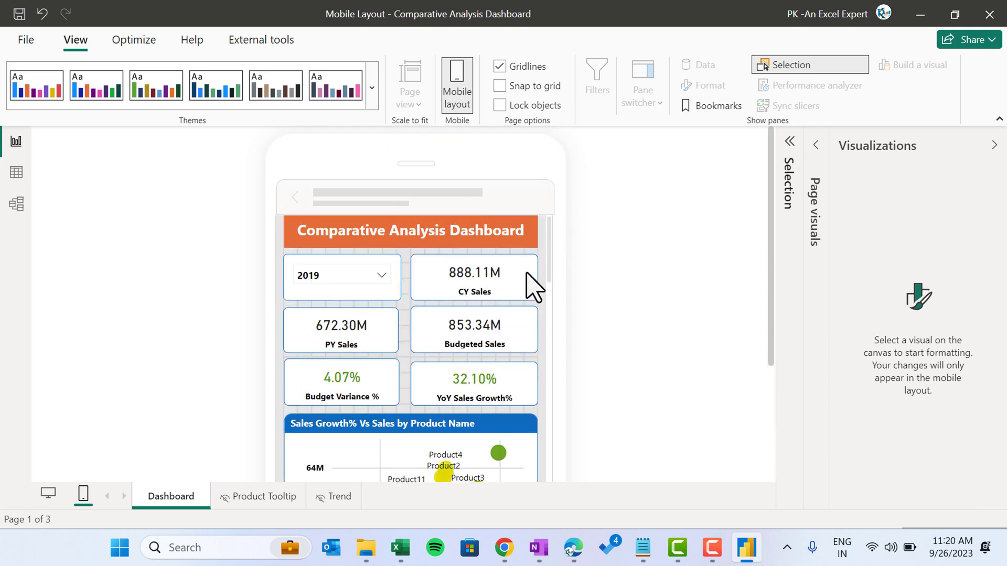
click(992, 145)
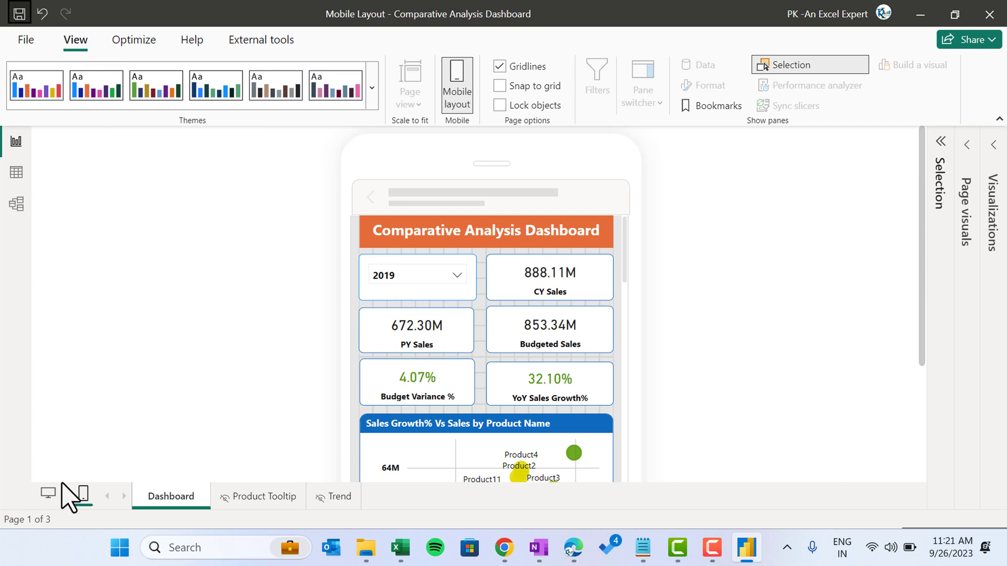
click(48, 493)
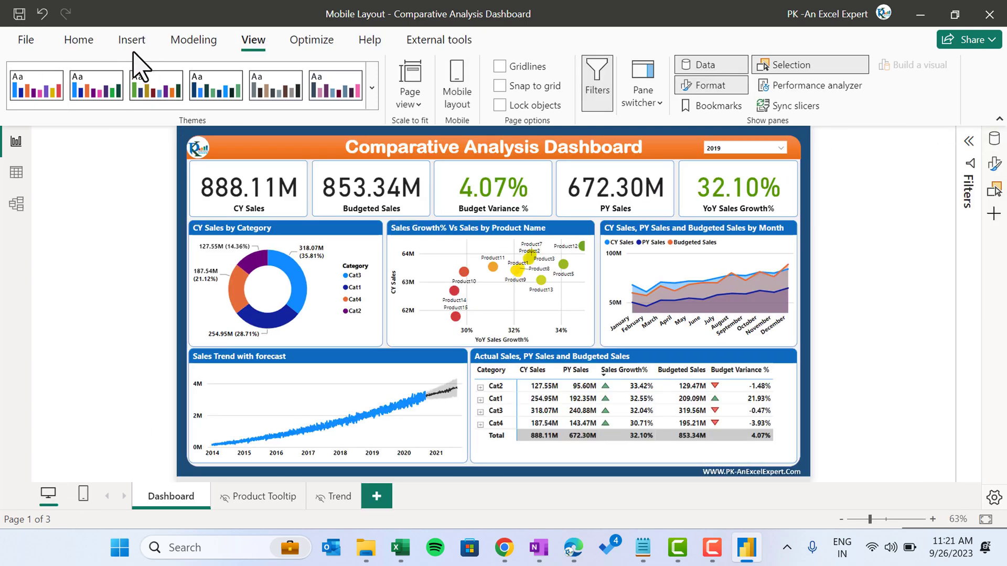
Publish the report to My workspace and open it in Power BI Service.
click(79, 39)
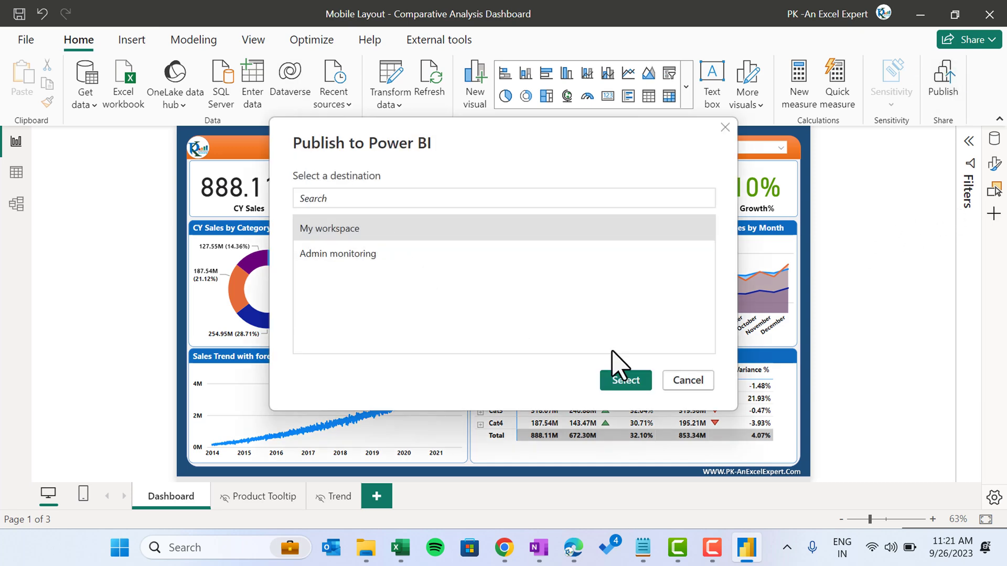
key(Escape)
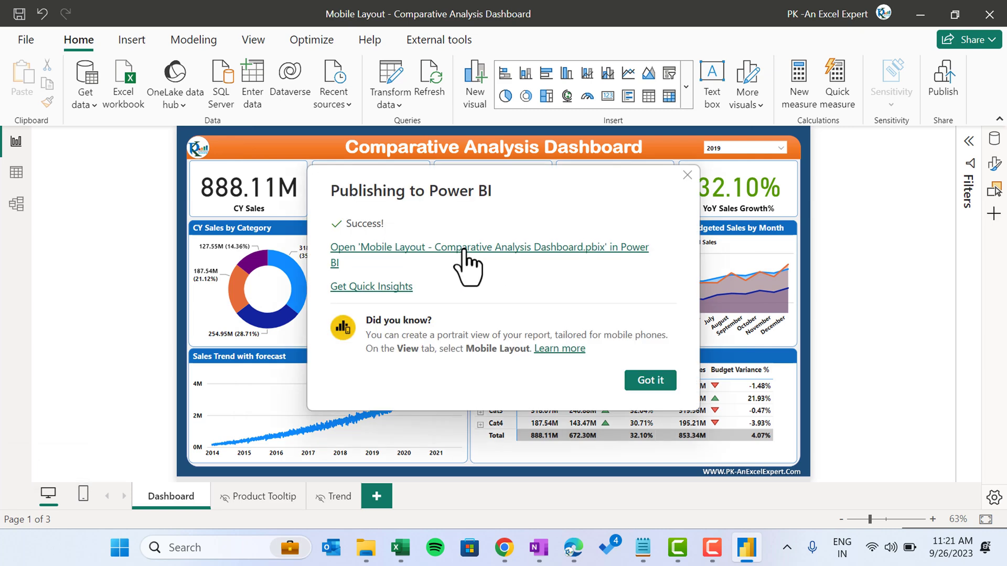
click(464, 248)
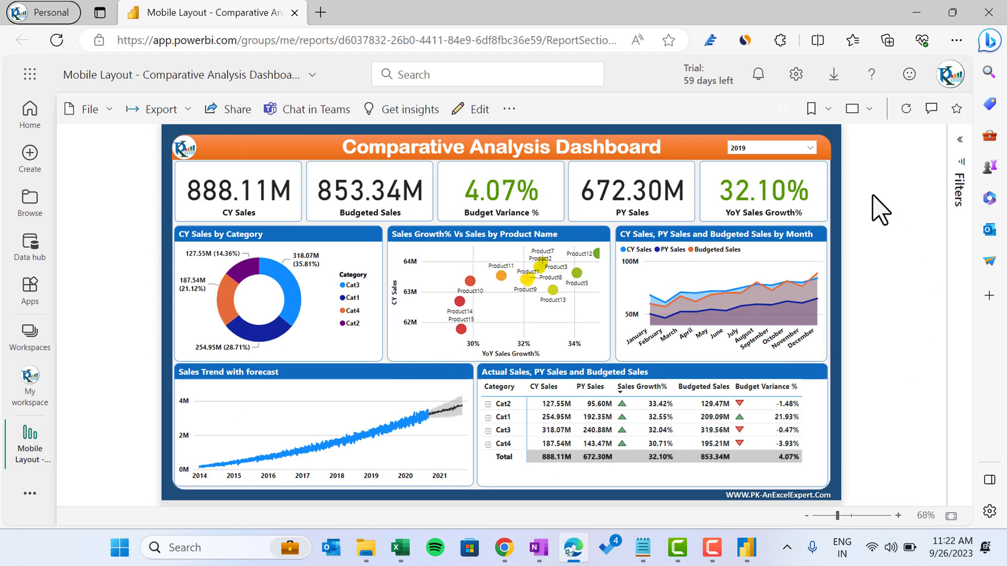
Switch the published Comparative Analysis Dashboard to Full screen from the View menu.
click(859, 108)
click(810, 141)
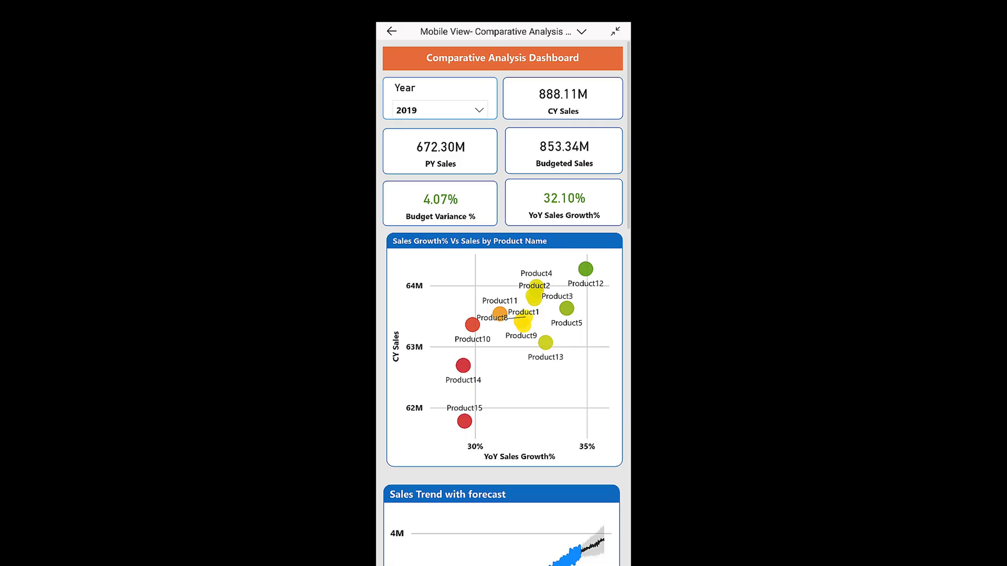
Filter the dashboard to 2018 with the Year slicer, so CY Sales shows 672.30M.
scroll(503, 303, down, 1)
scroll(502, 302, up, 1)
click(478, 110)
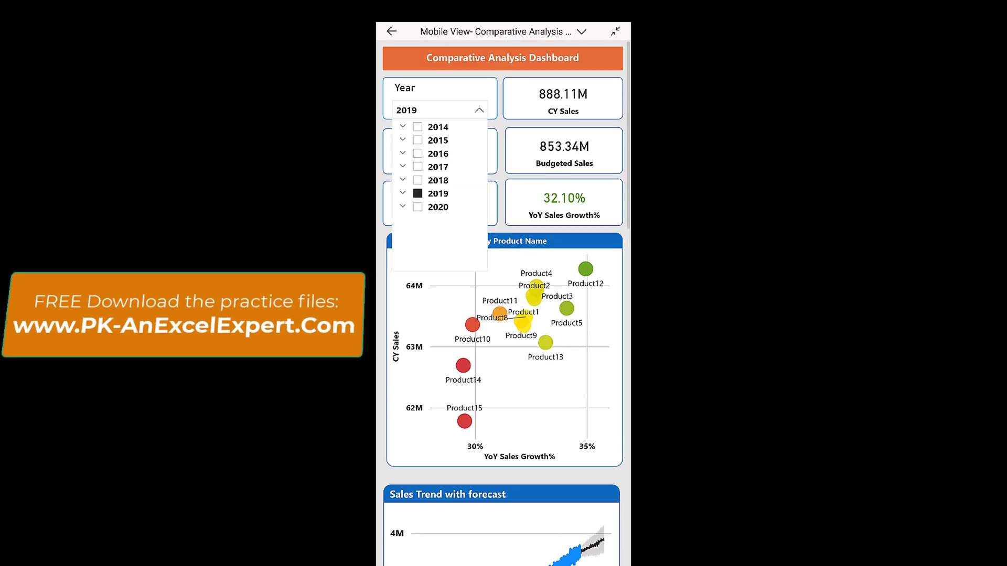
scroll(502, 302, down, 1)
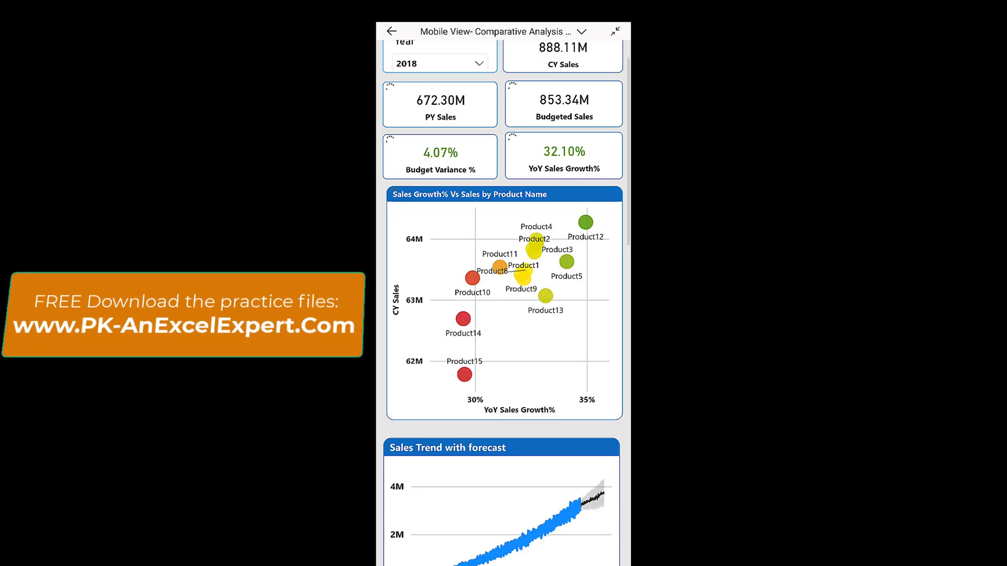
scroll(503, 302, up, 1)
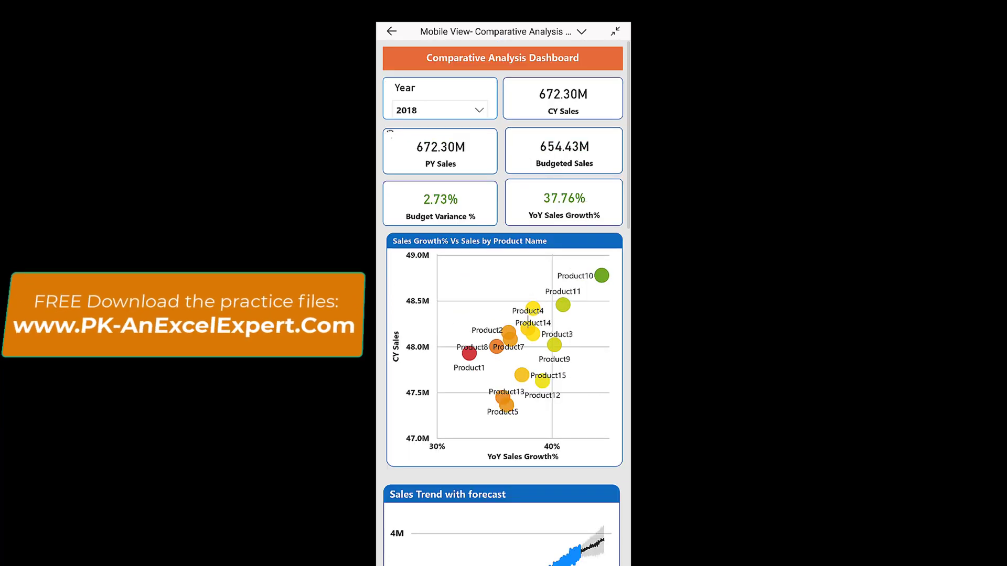
Expand Cat3 in the table to see its products, then collapse it again.
scroll(502, 302, down, 10)
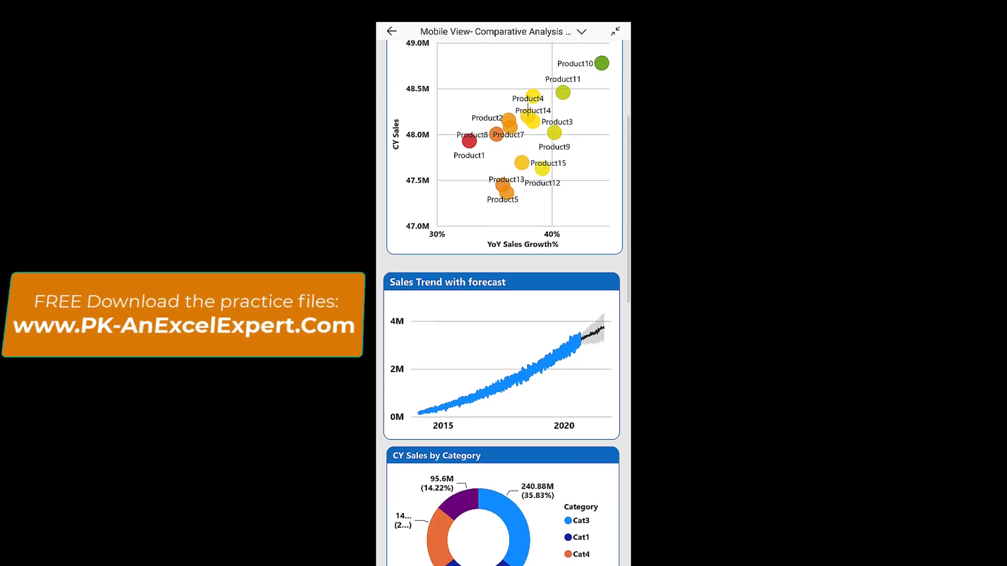
scroll(502, 303, down, 4)
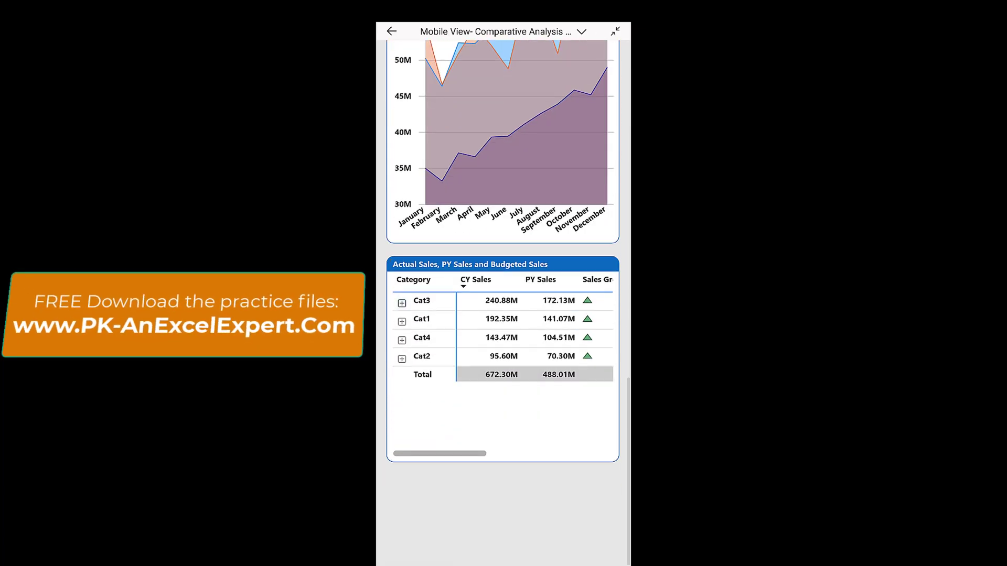
click(402, 303)
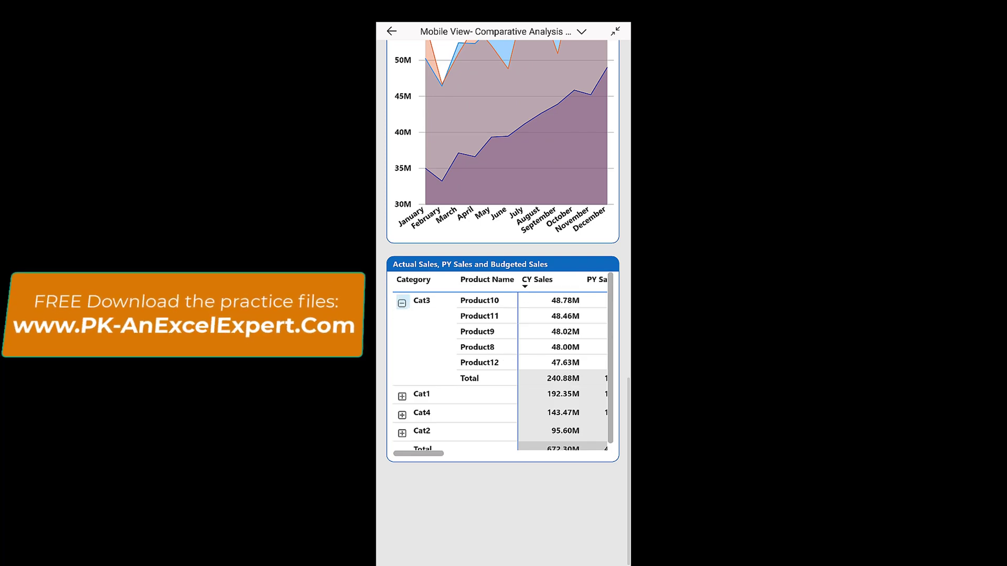
click(401, 303)
scroll(502, 303, up, 20)
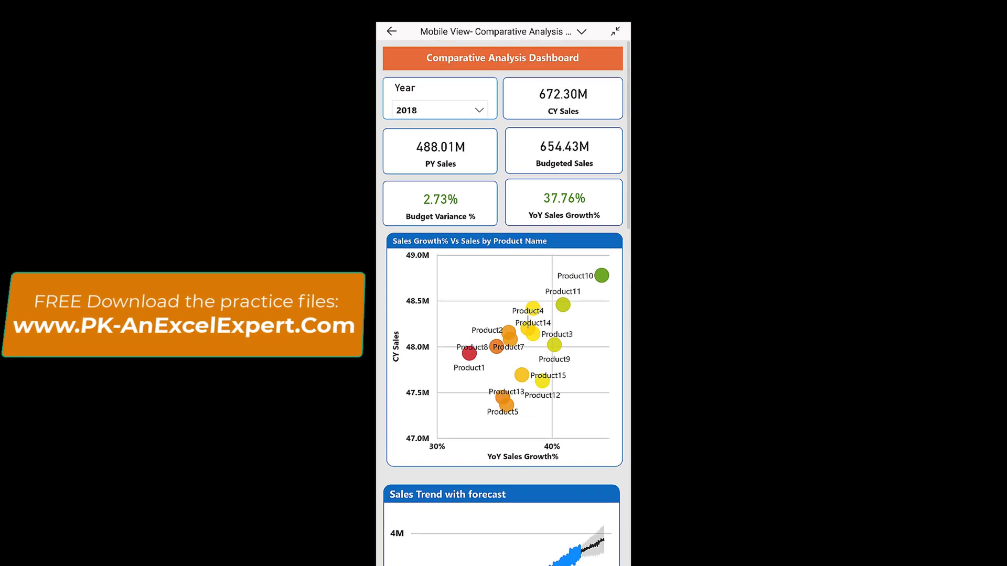